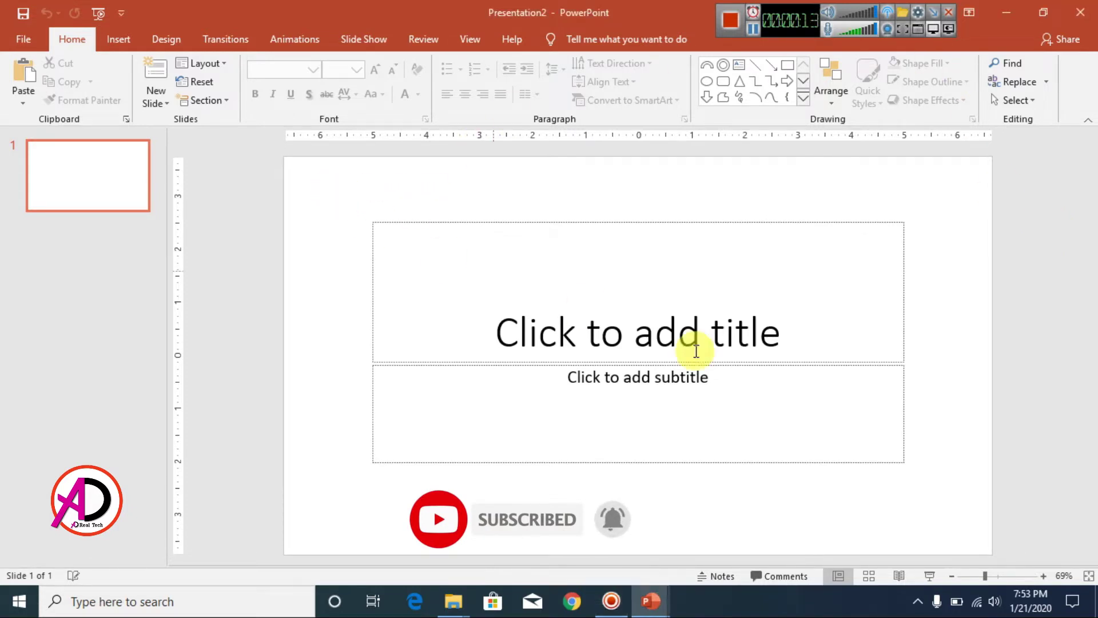
- Select the title and subtitle placeholders and delete both, leaving slide 1 blank
mouse_move(331, 180)
mouse_down()
mouse_move(431, 259)
mouse_move(954, 496)
mouse_move(970, 515)
mouse_up()
key(Delete)
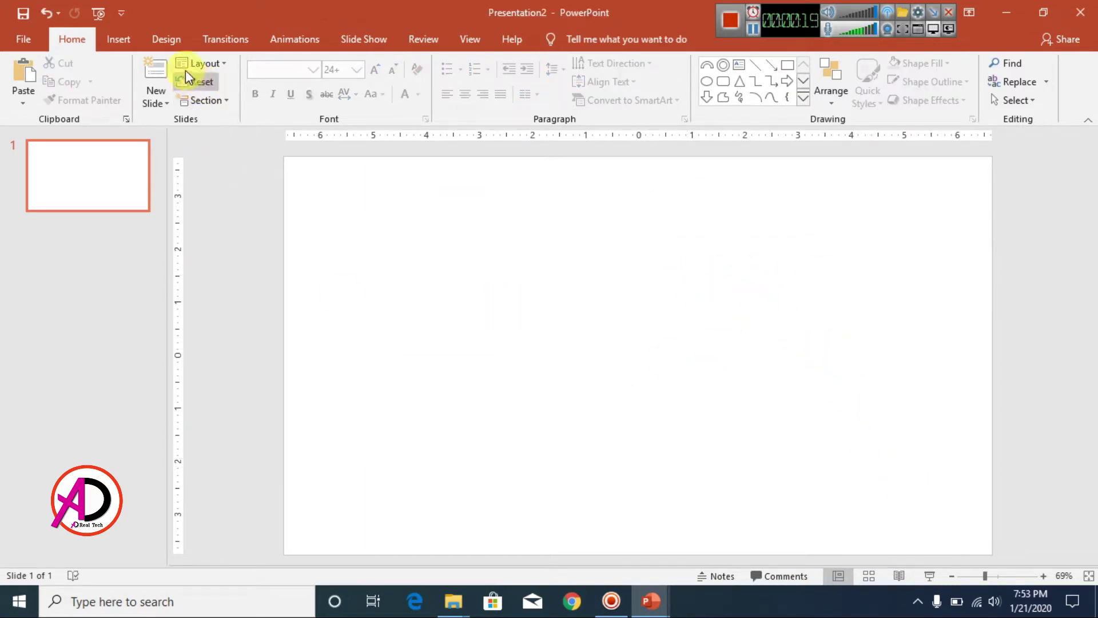
- Draw a 6.62 by 6.62 inch Donut shape across the middle of the slide
click(130, 47)
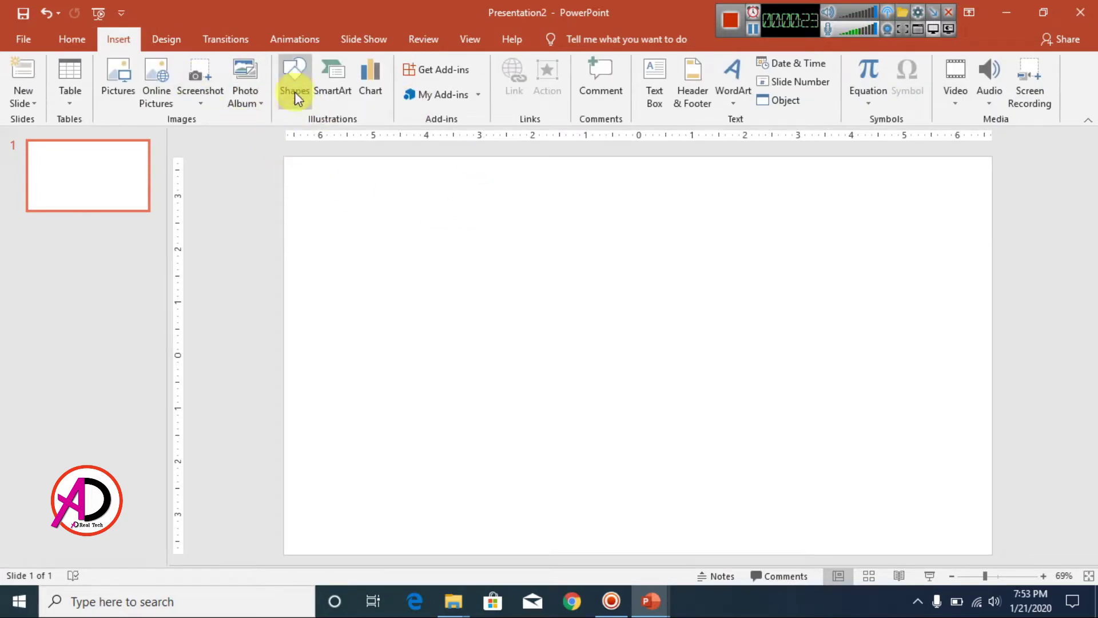
click(294, 84)
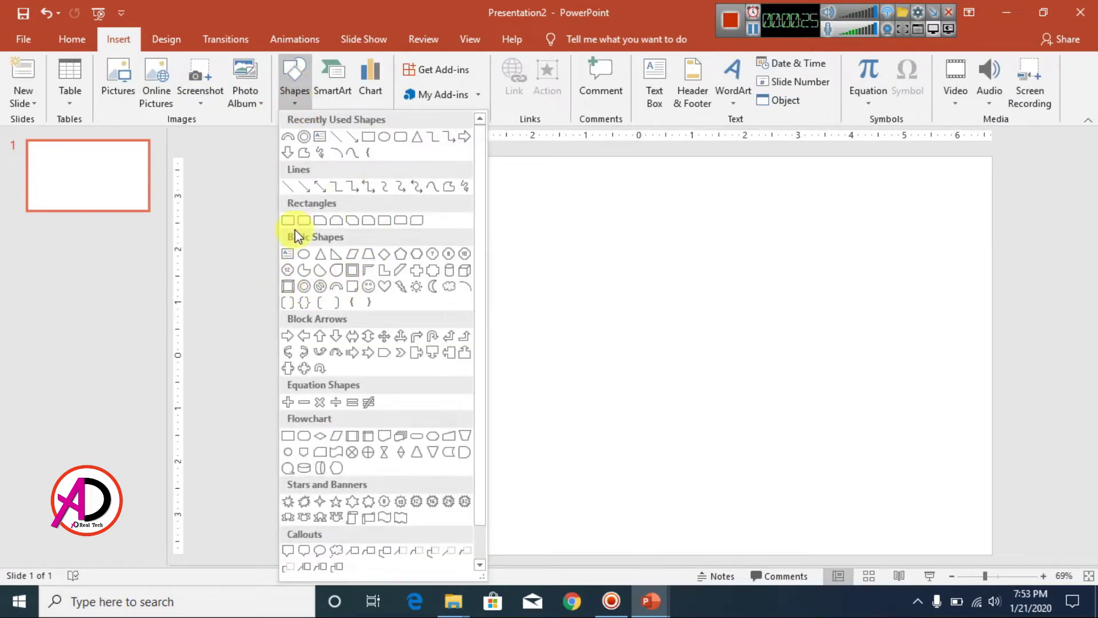
click(306, 288)
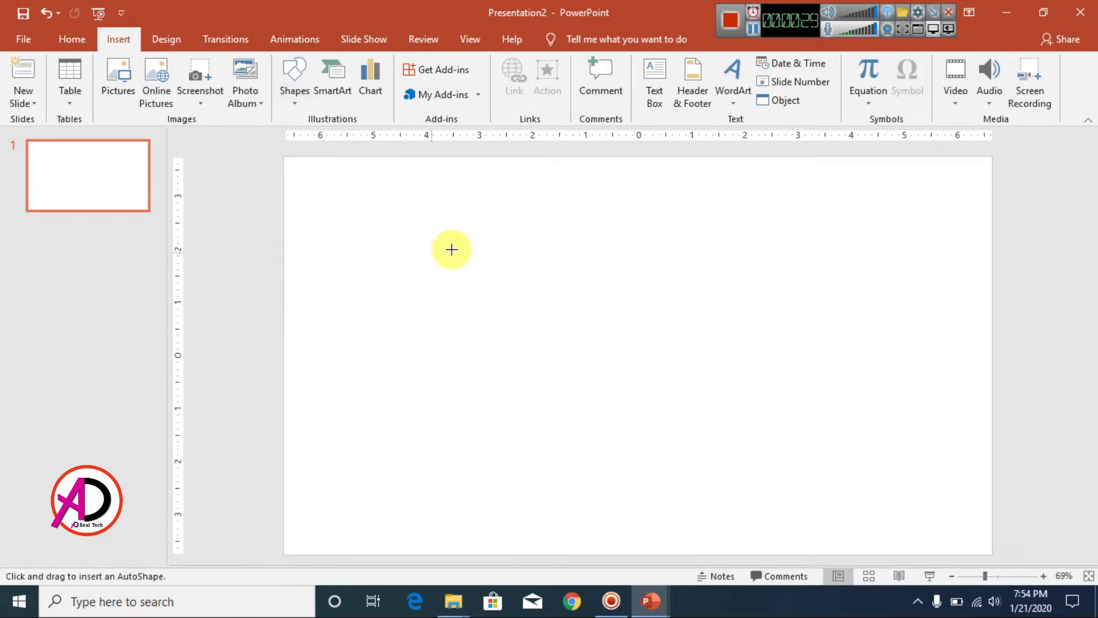
drag(430, 183, 779, 532)
drag(735, 383, 755, 382)
- Turn on the slide guides and reselect the donut
click(474, 42)
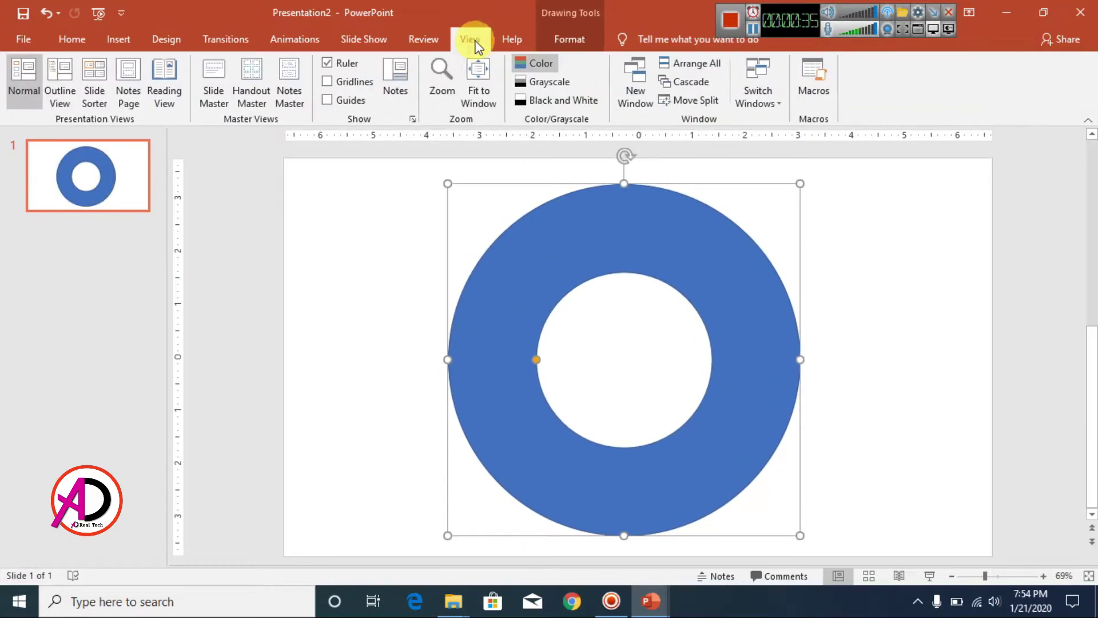
click(341, 103)
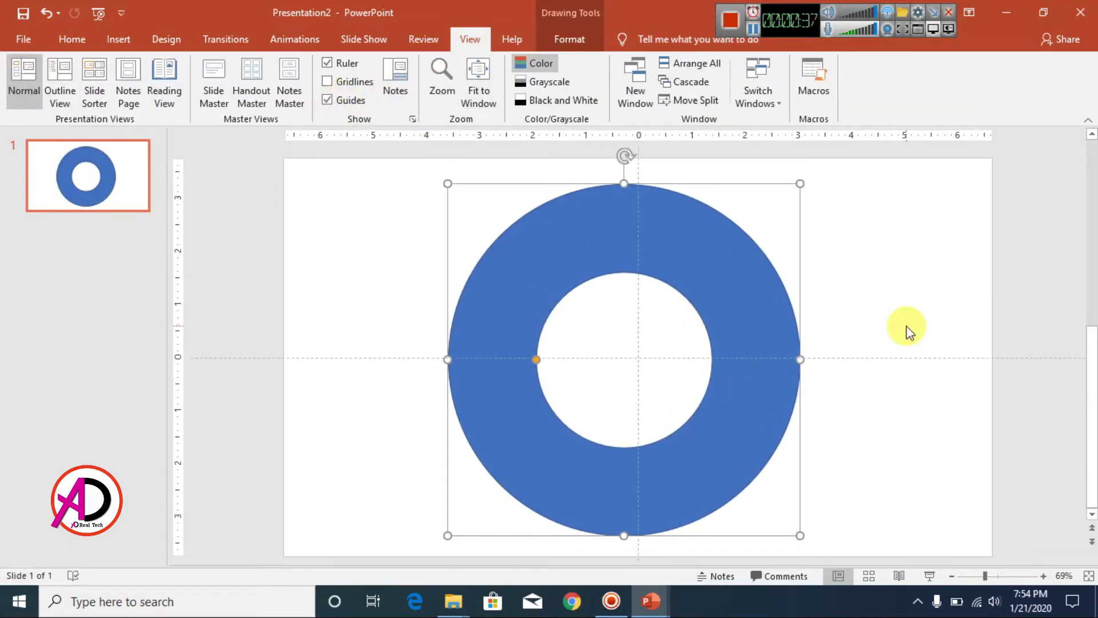
click(808, 291)
click(724, 281)
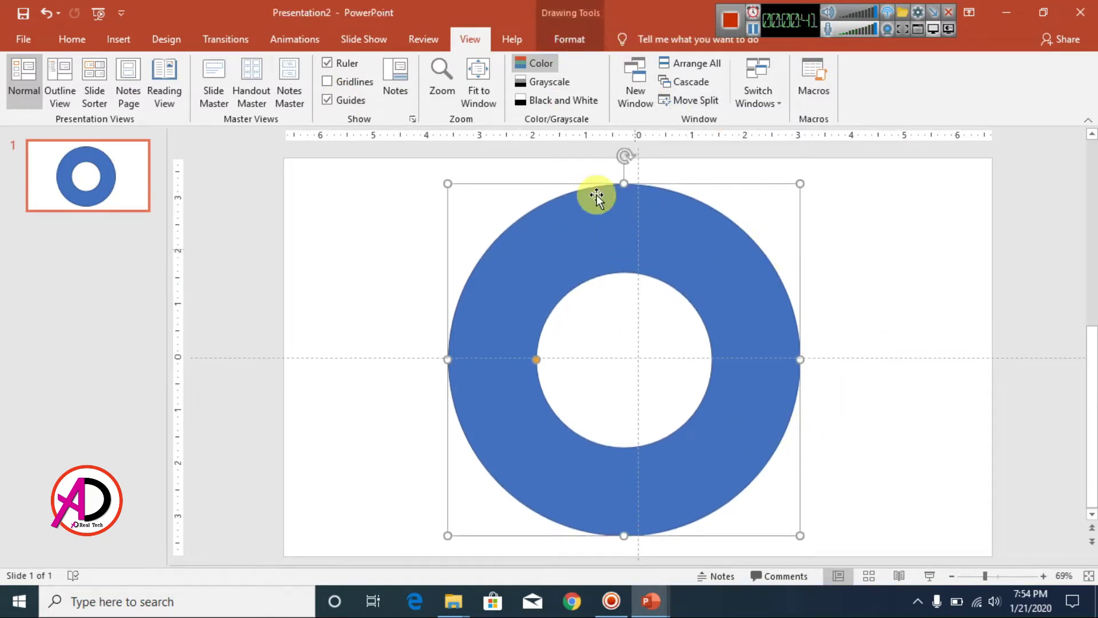
- Align the donut center and middle on the slide, then widen its hole into a thin ring
click(579, 38)
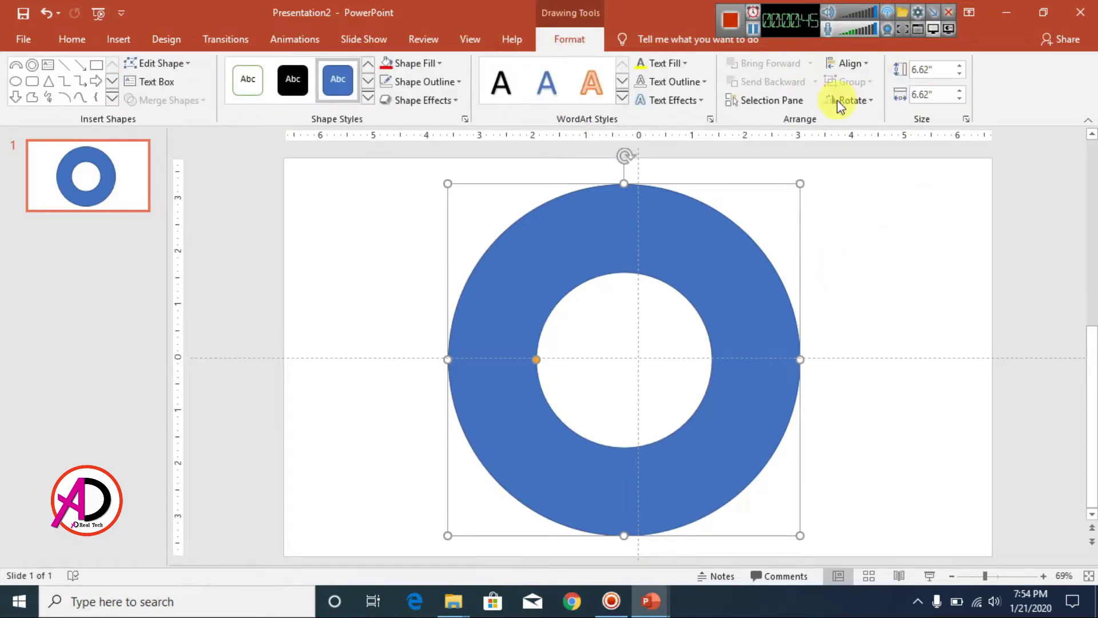
click(852, 64)
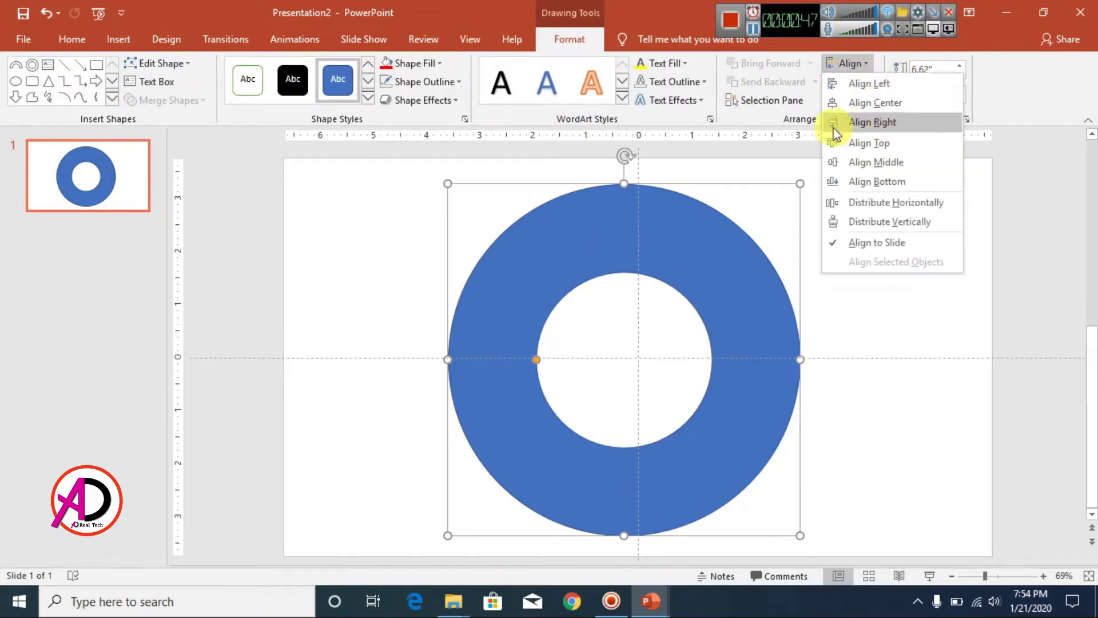
click(882, 103)
click(858, 65)
click(881, 157)
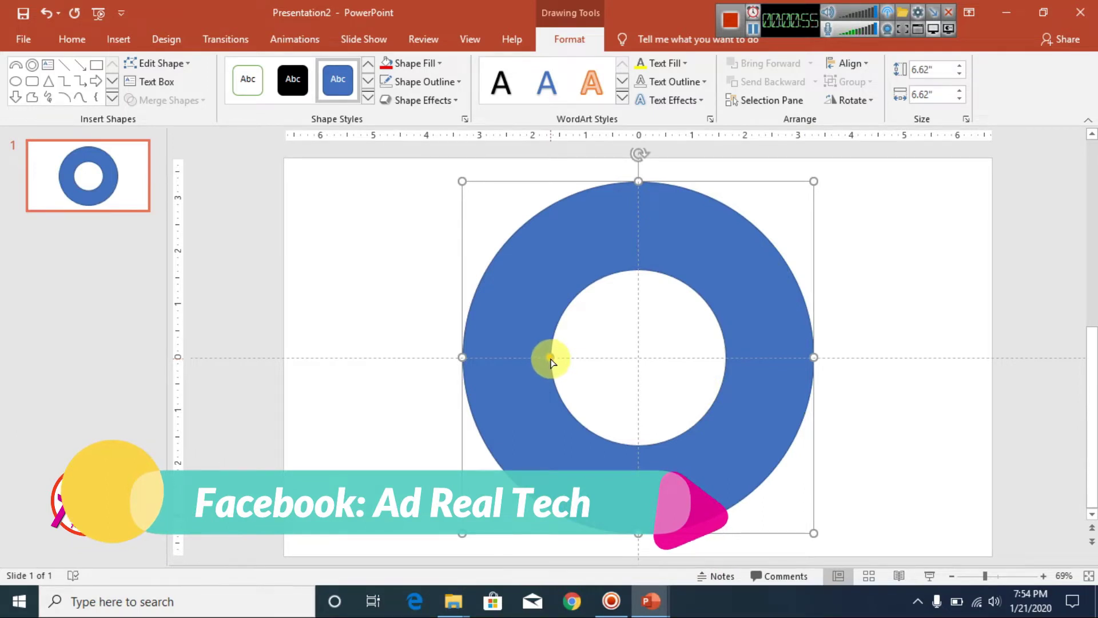
drag(551, 359, 504, 355)
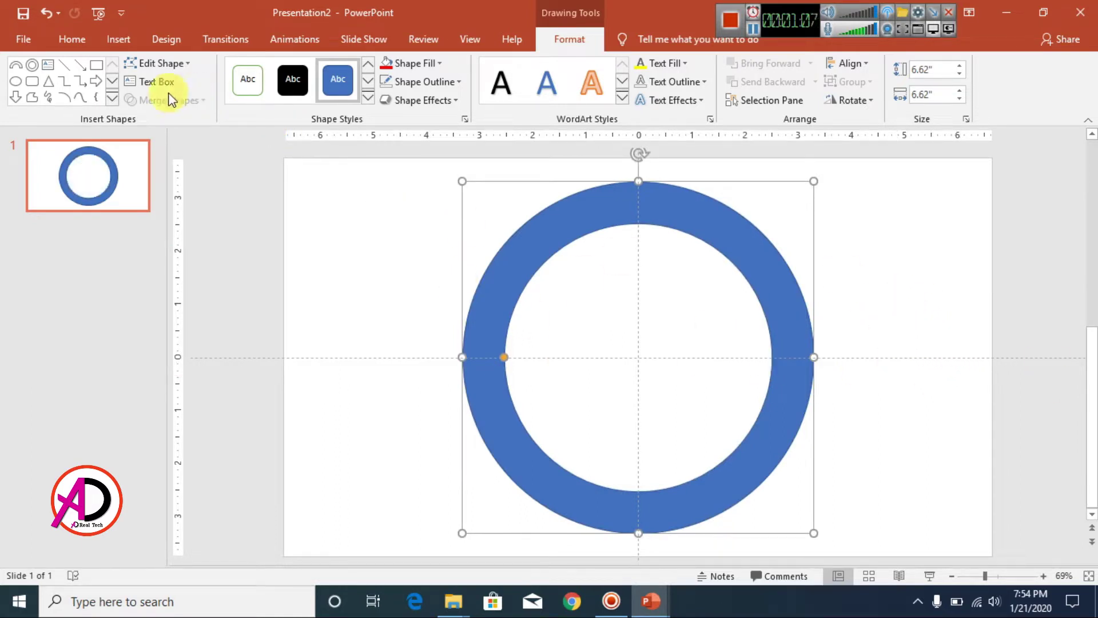
- Draw a thin 0.11 by 7.26 inch rectangle bar across the ring's centre line
click(112, 98)
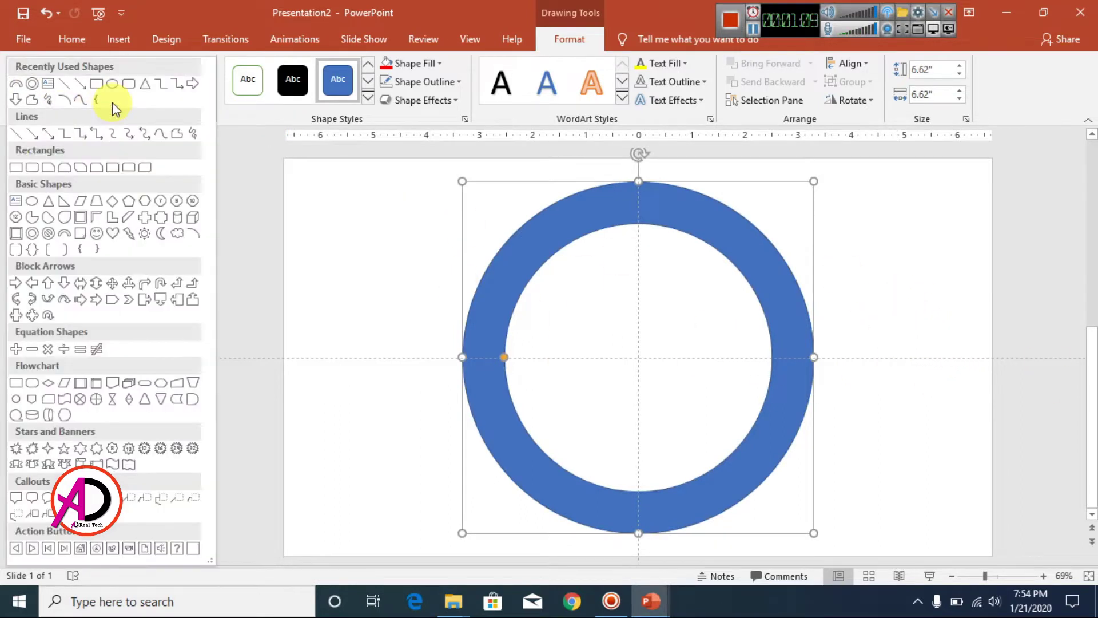
click(19, 166)
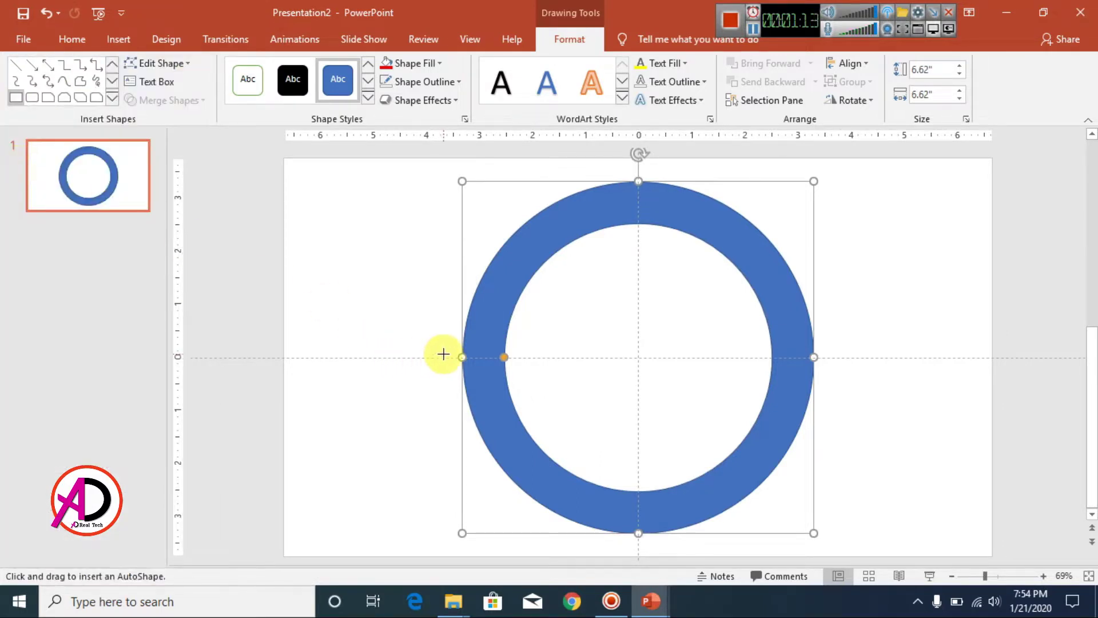
drag(443, 352, 829, 357)
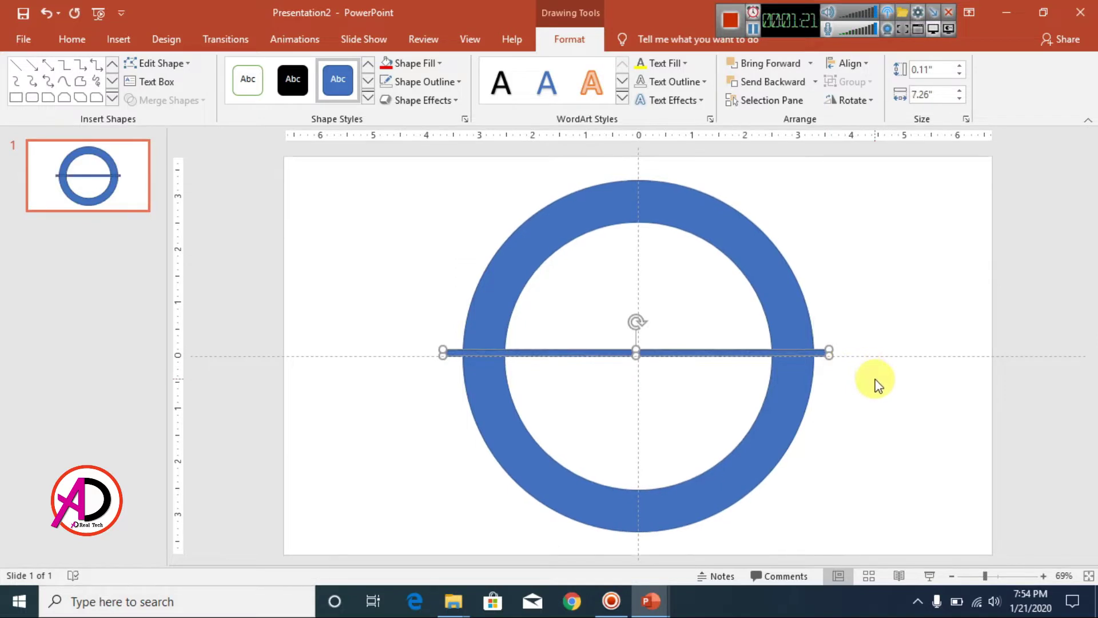
key(Down)
key(Down)
key(Down)
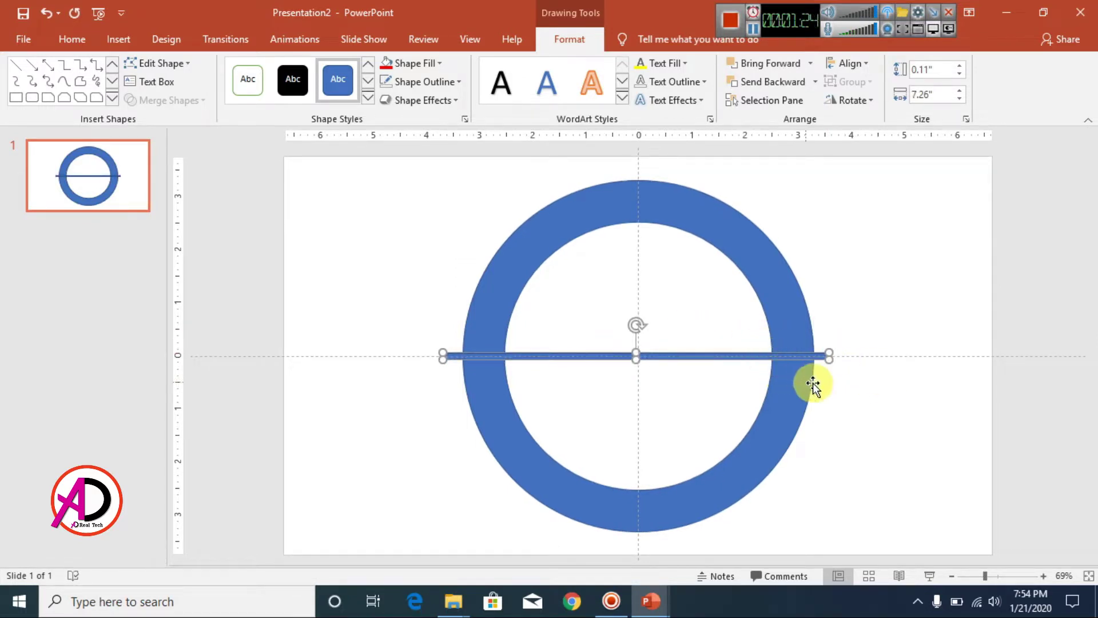
click(912, 334)
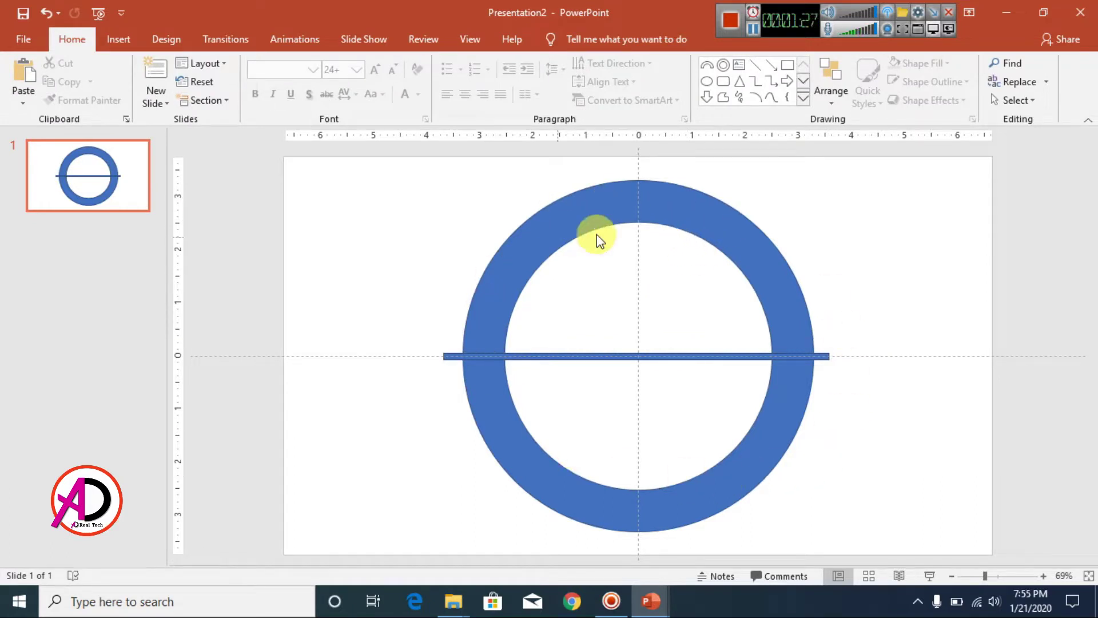
- Fragment the ring and the bar together with Merge Shapes > Fragment
click(675, 207)
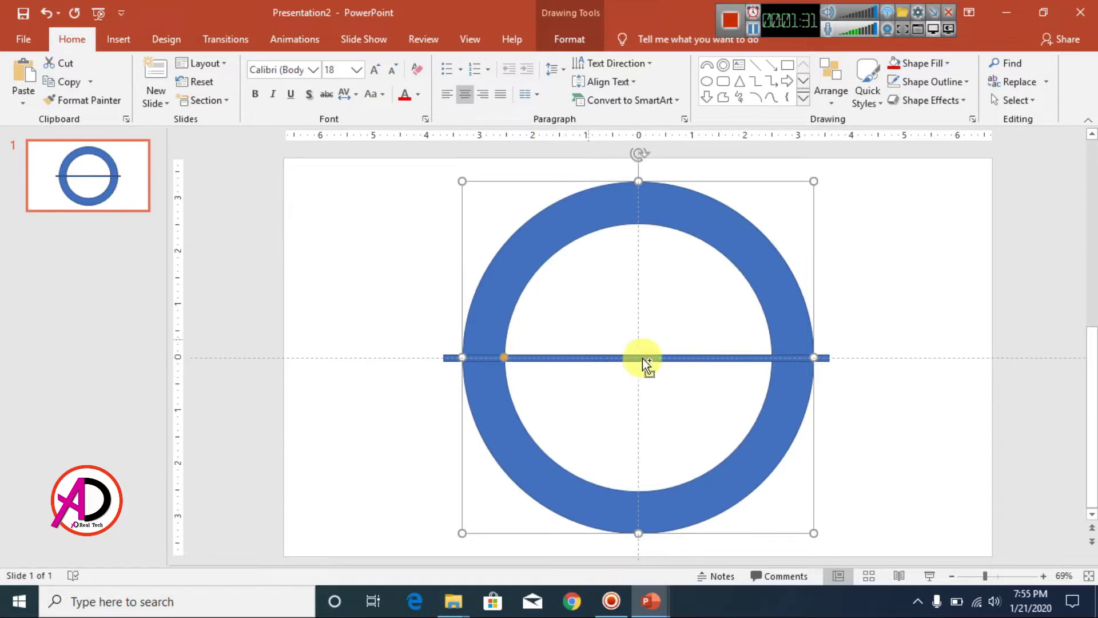
shift+click(562, 357)
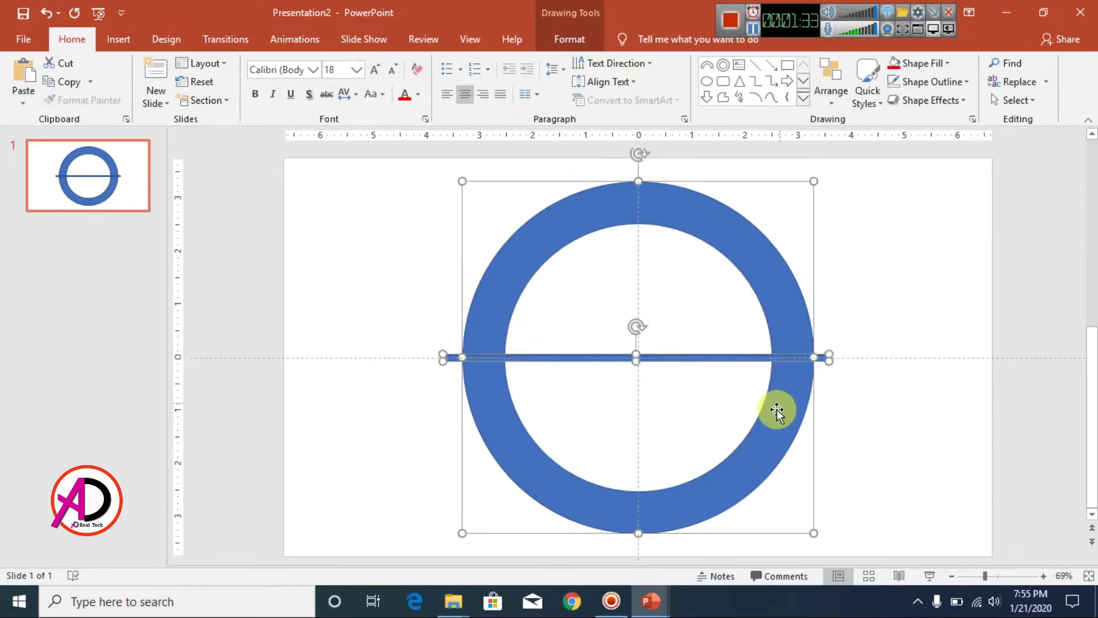
click(571, 40)
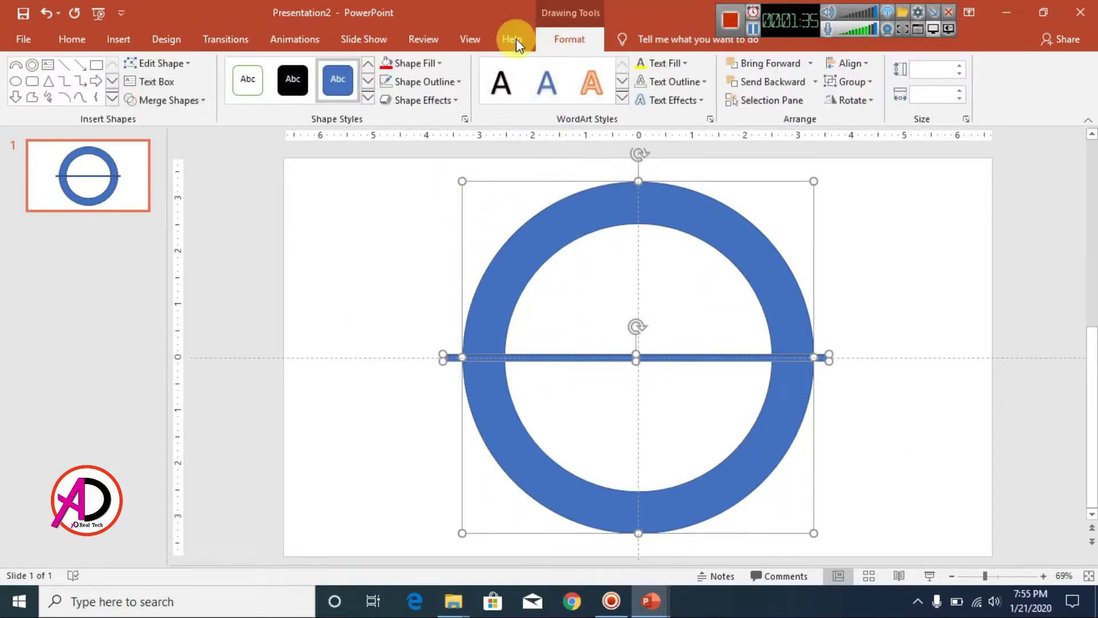
click(187, 100)
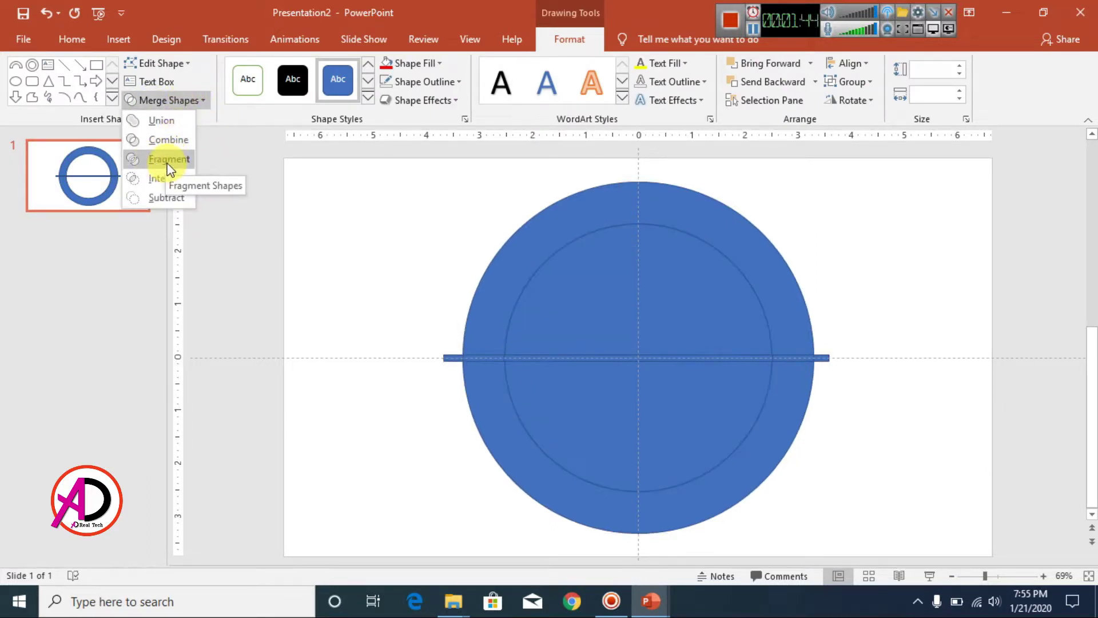
click(168, 161)
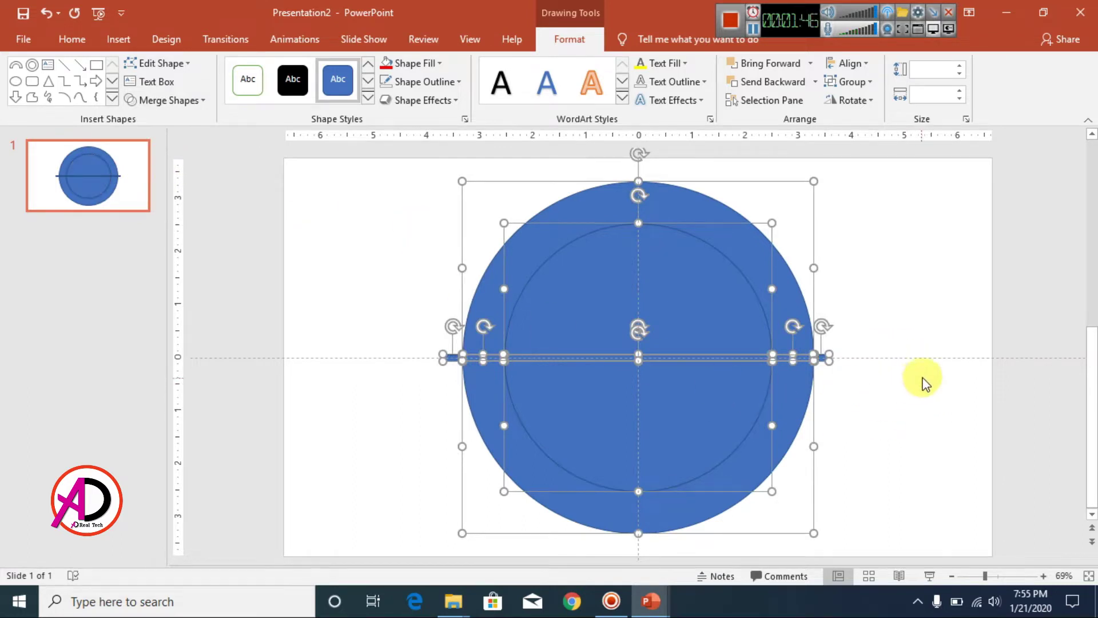
click(949, 403)
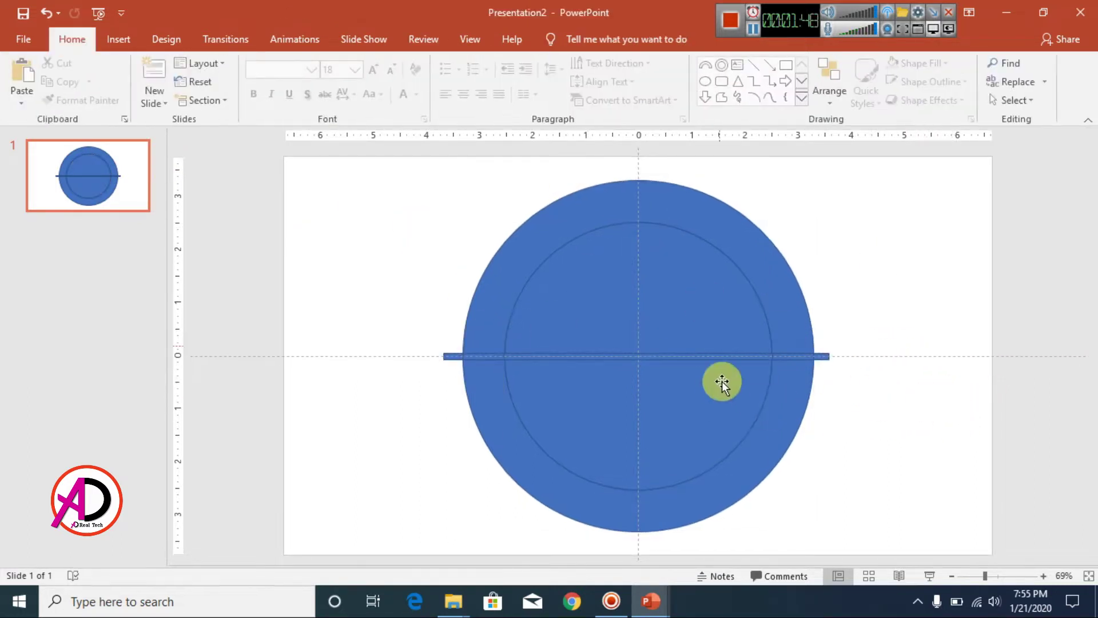
- Delete both inner half-circles and all bar pieces, leaving only the two ring halves
click(823, 359)
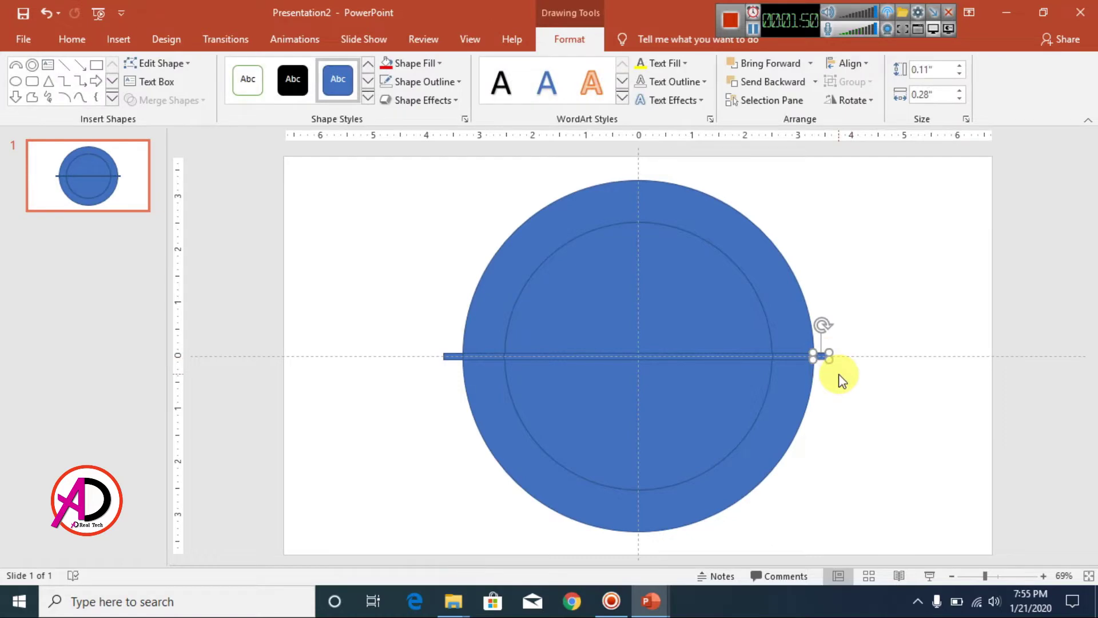
click(841, 381)
click(704, 388)
key(Delete)
click(682, 358)
key(Delete)
click(457, 358)
key(Delete)
click(637, 355)
click(662, 326)
key(Delete)
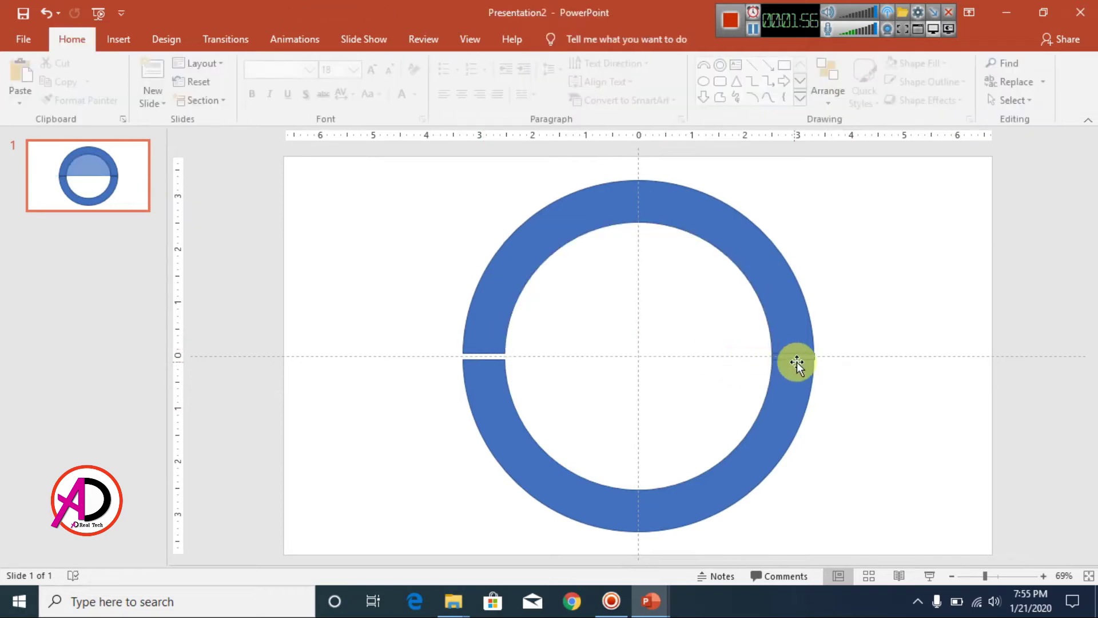
click(796, 359)
key(Delete)
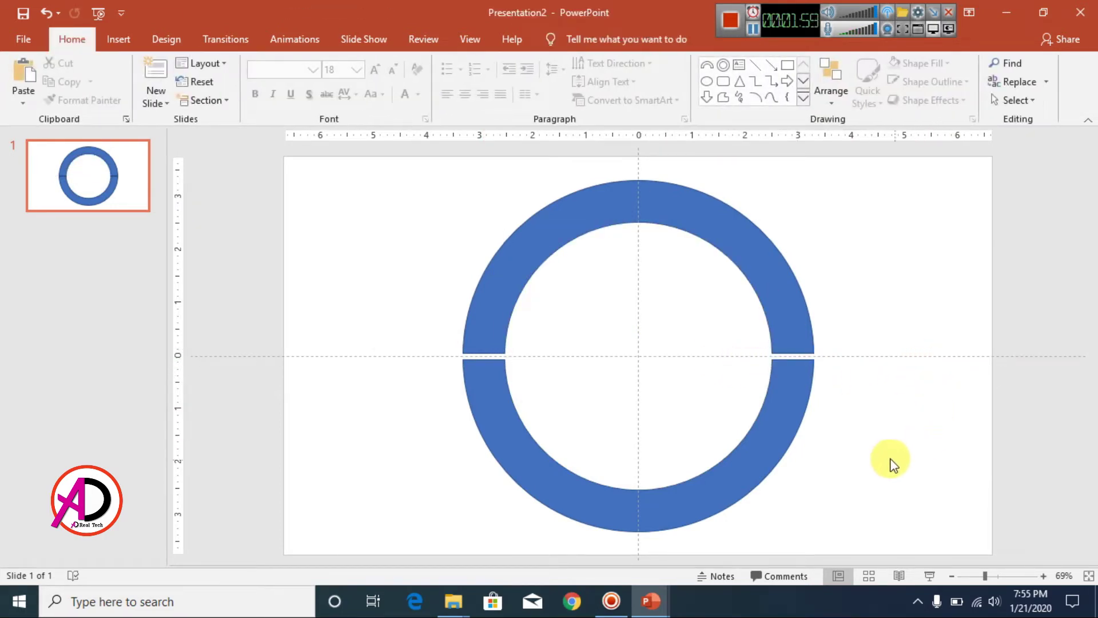
- Select the 3.25 by 6.62 inch lower half-ring and open its Edit Shape menu
scroll(616, 435, up, 5)
scroll(616, 434, down, 5)
scroll(508, 385, up, 1)
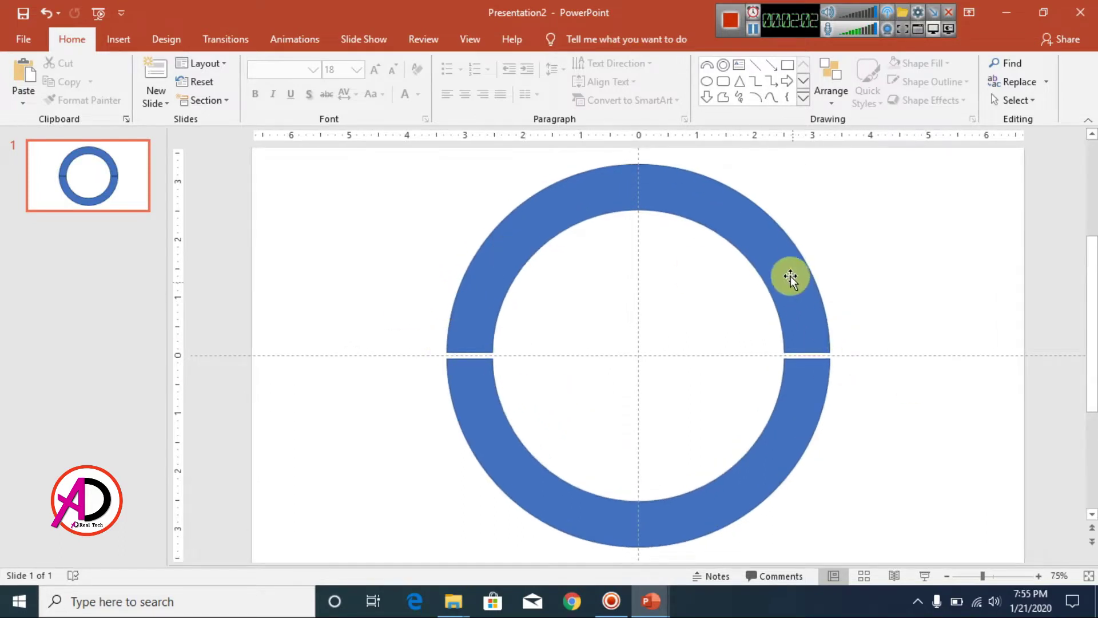
click(791, 277)
click(792, 429)
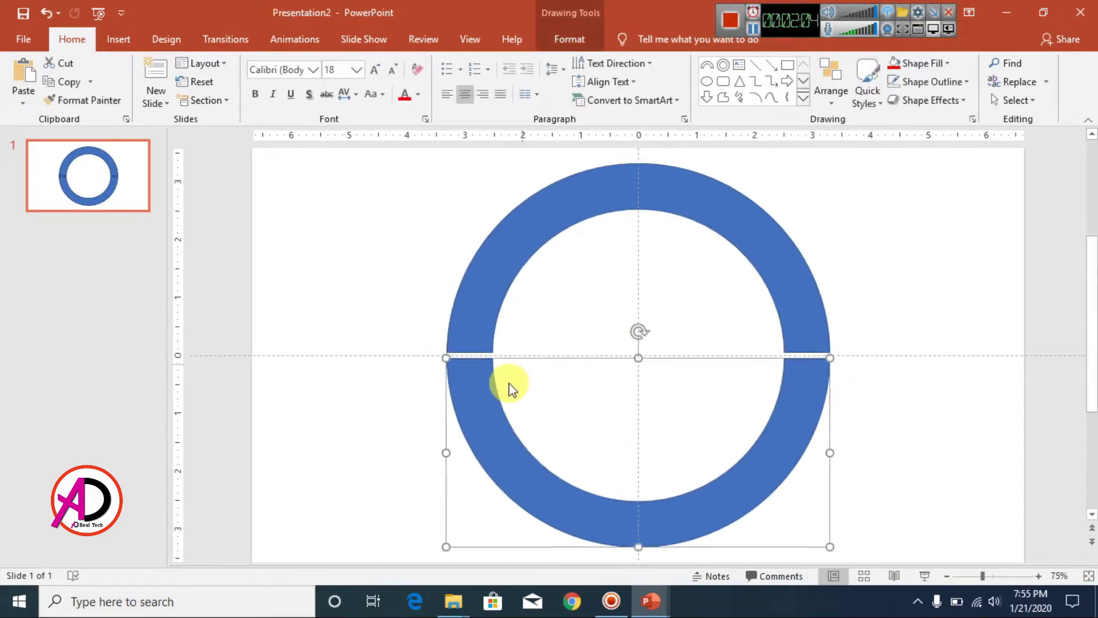
click(976, 399)
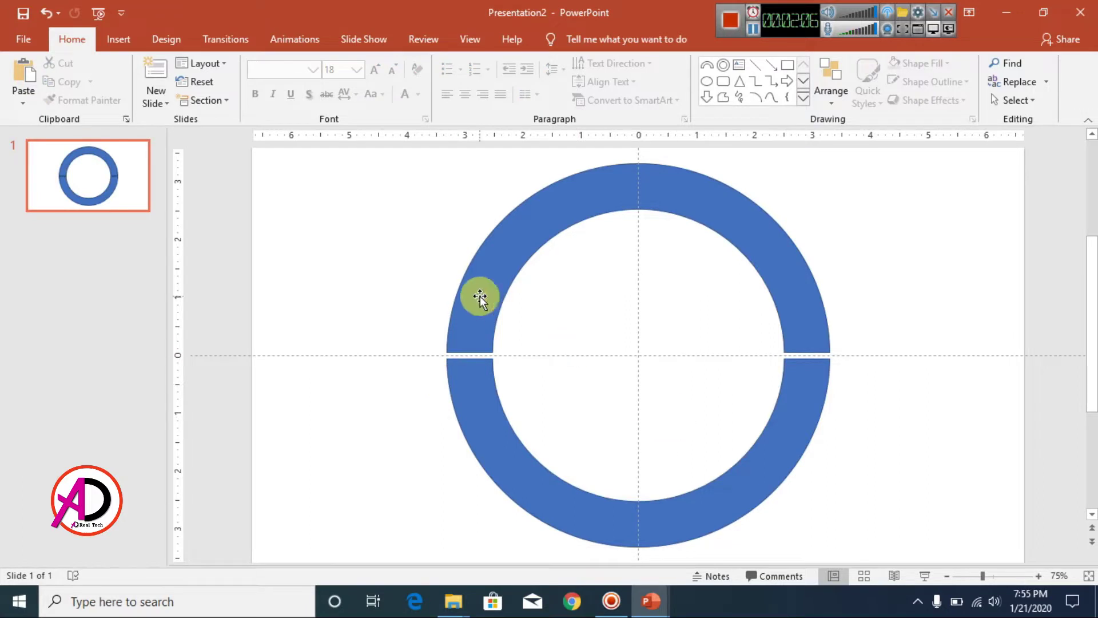
click(786, 422)
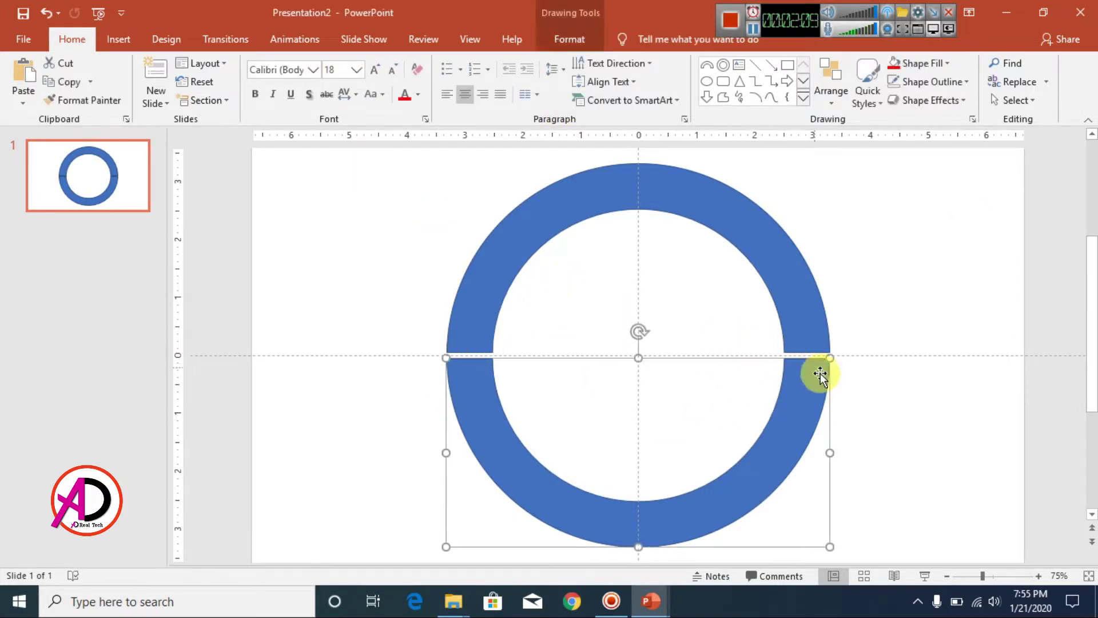
click(582, 41)
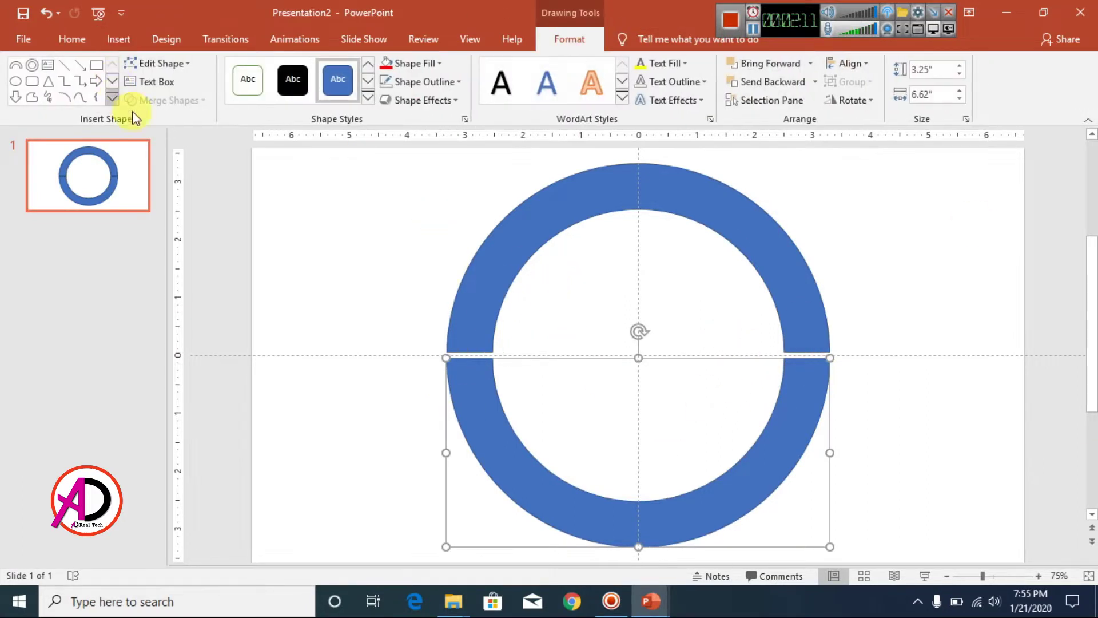
click(165, 63)
- Add a point on the lower half-ring's left top edge and drag it down into a V notch
click(166, 104)
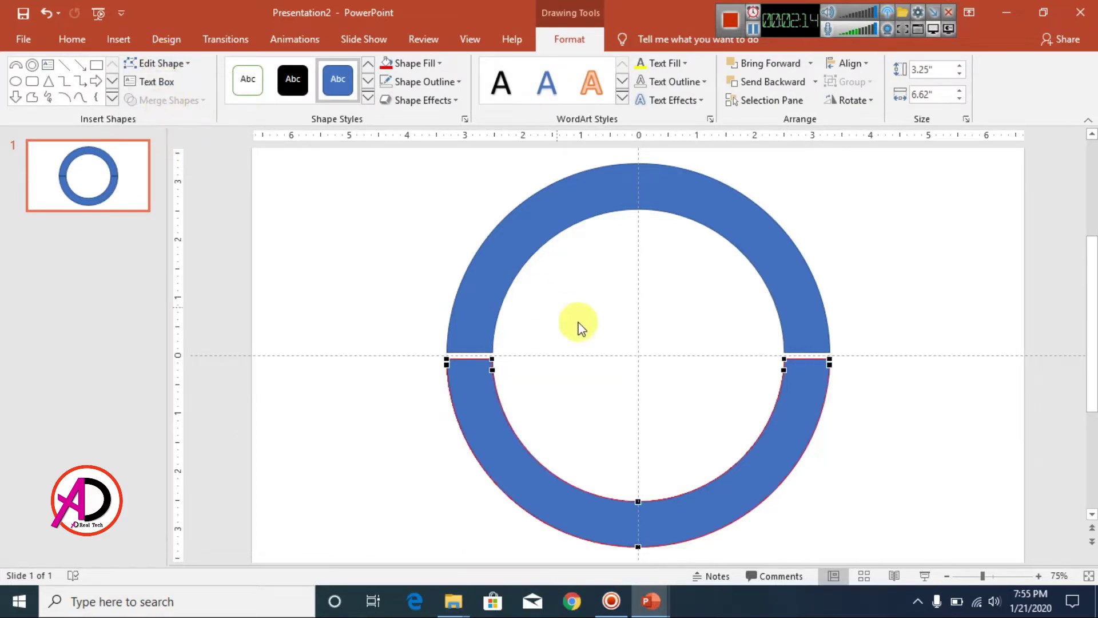
scroll(820, 424, up, 2)
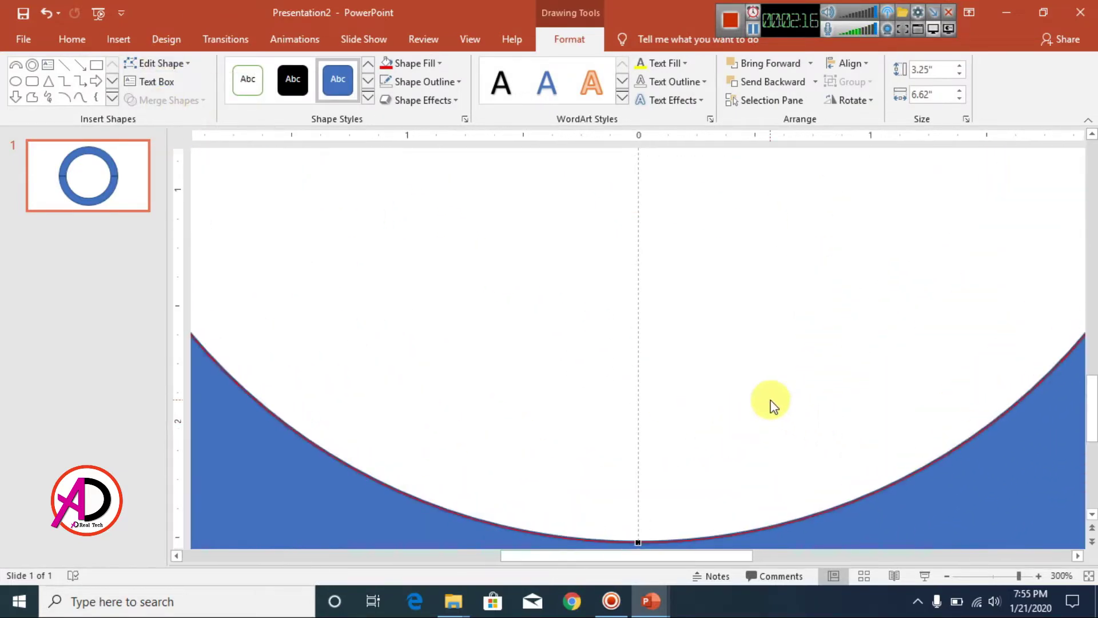
scroll(770, 402, up, 1)
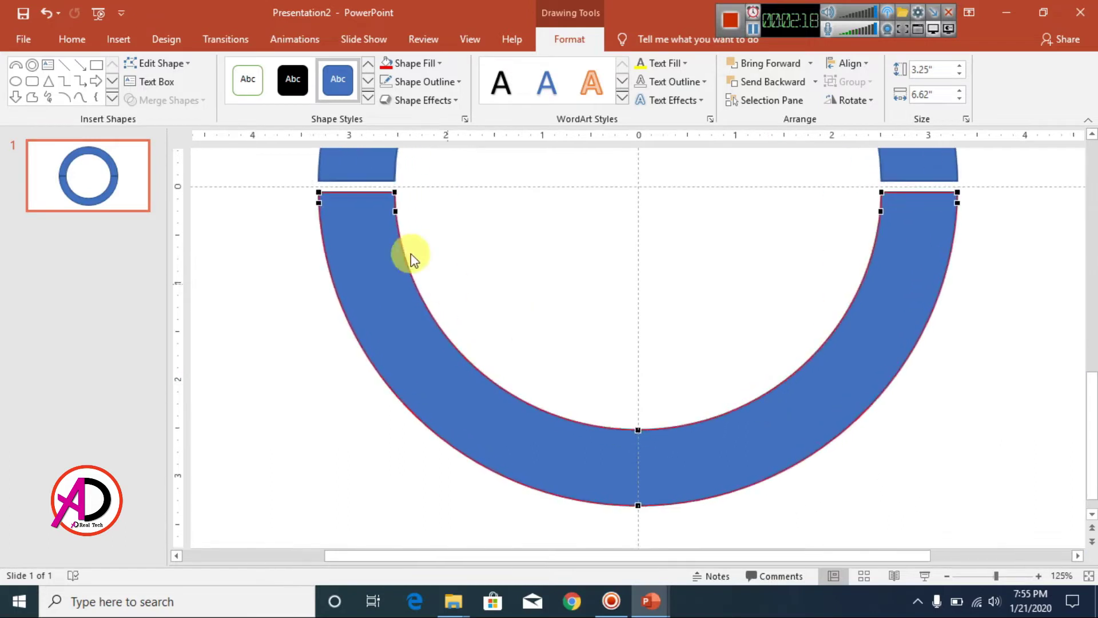
right_click(357, 193)
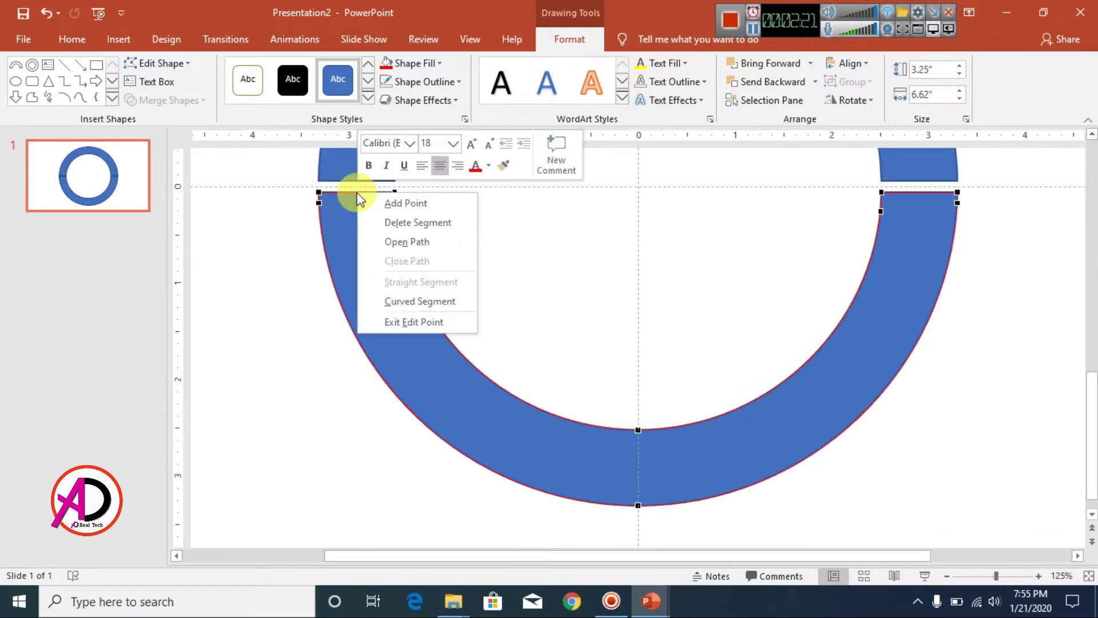
click(403, 204)
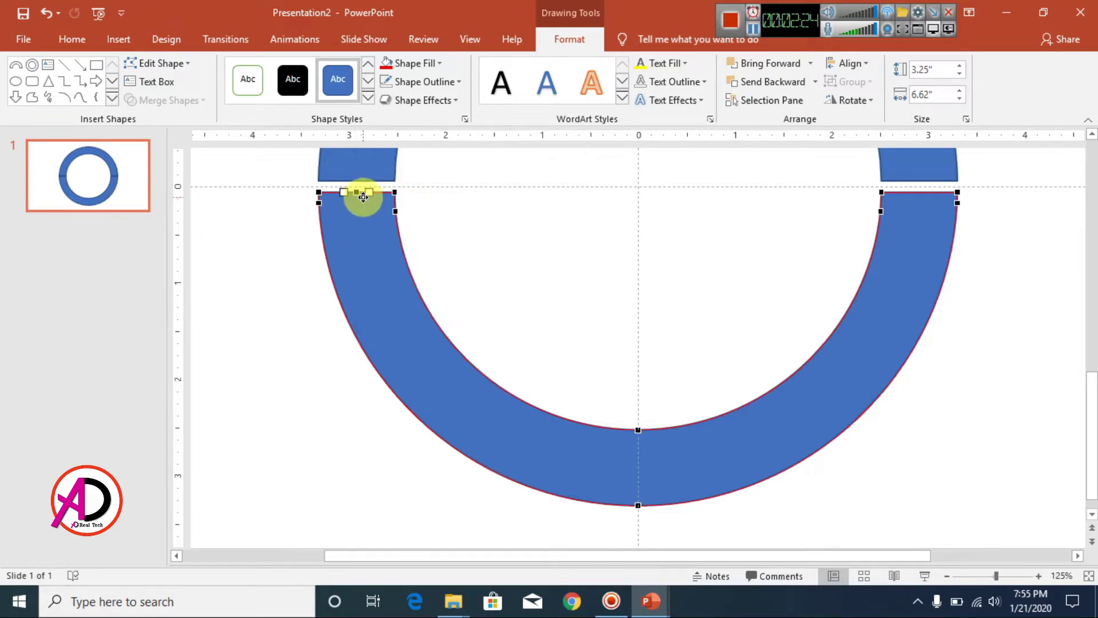
drag(356, 194, 350, 212)
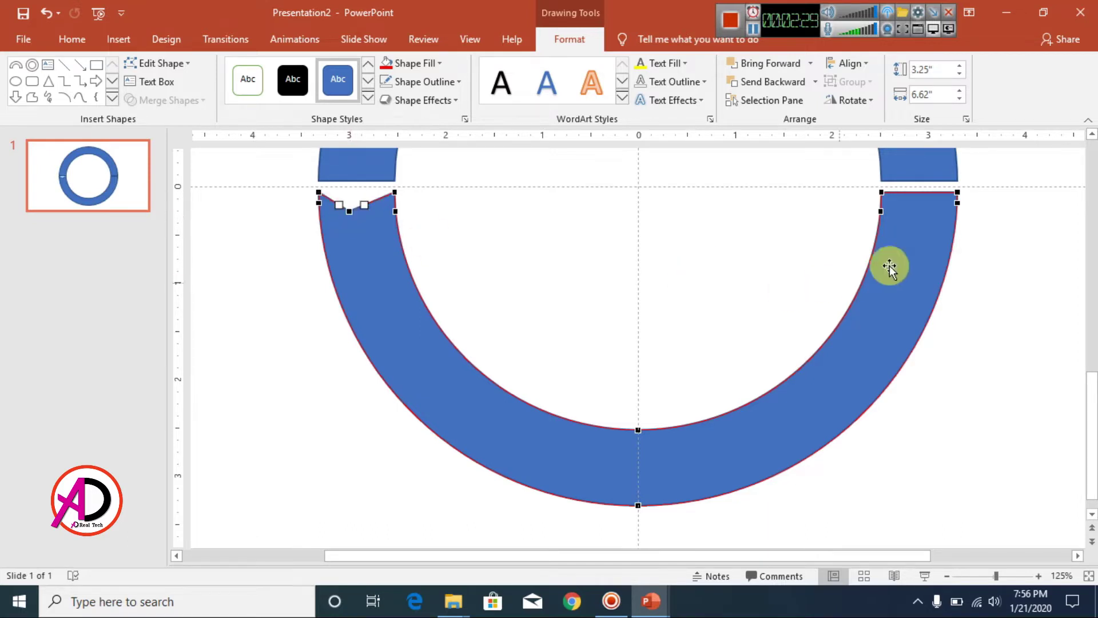
- Notch the right top edge the same way and check both notches
right_click(919, 193)
click(966, 202)
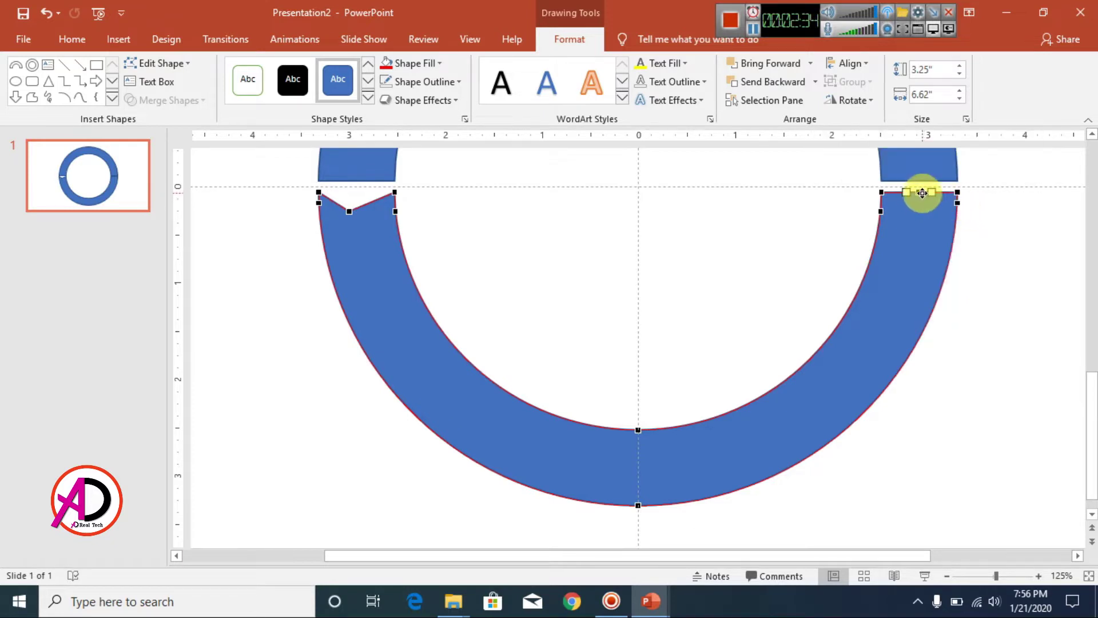
drag(921, 192, 924, 206)
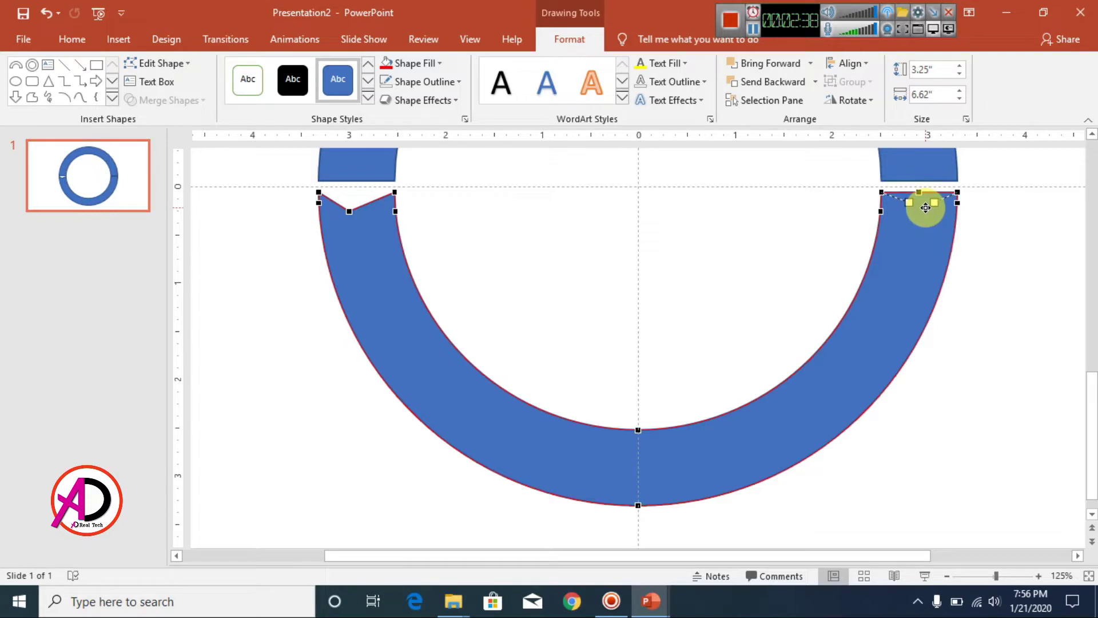
drag(926, 209, 926, 209)
click(973, 262)
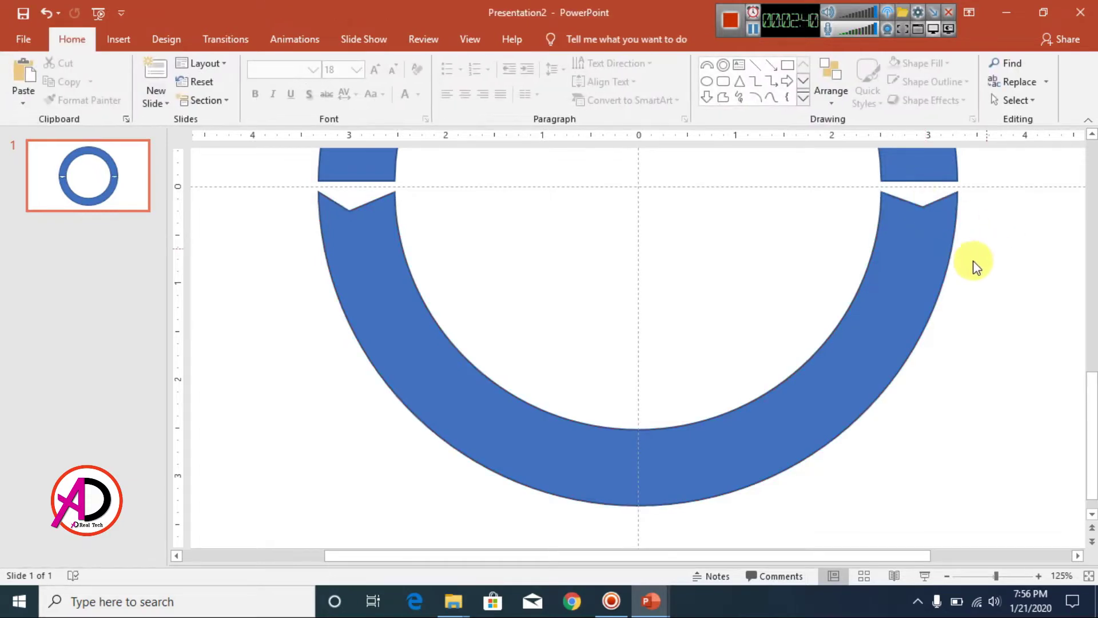
click(913, 204)
click(155, 63)
click(172, 102)
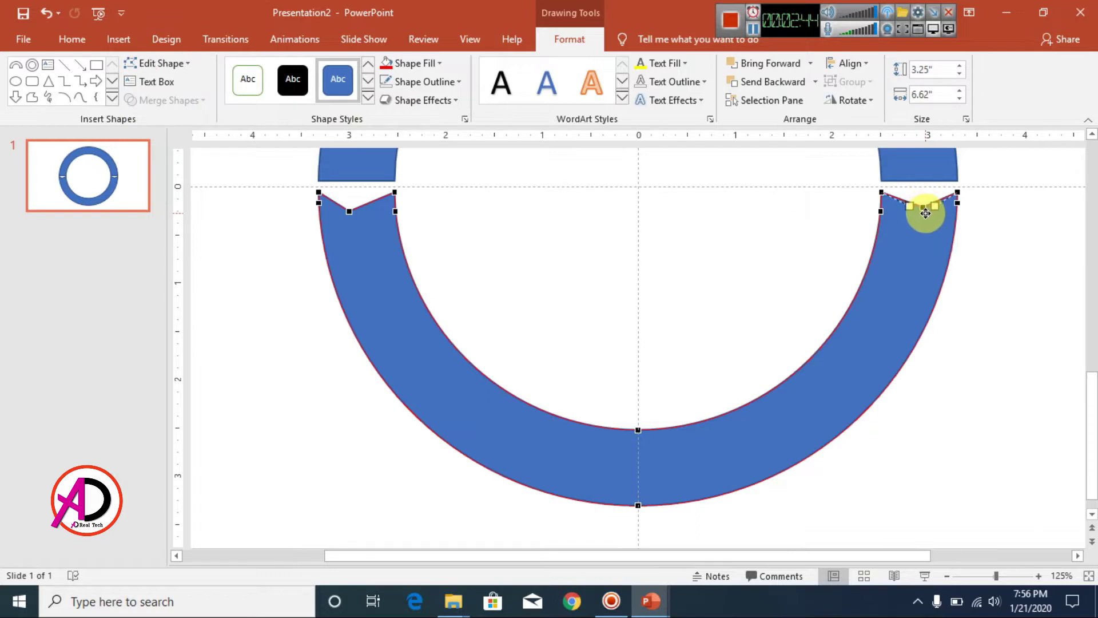
click(990, 248)
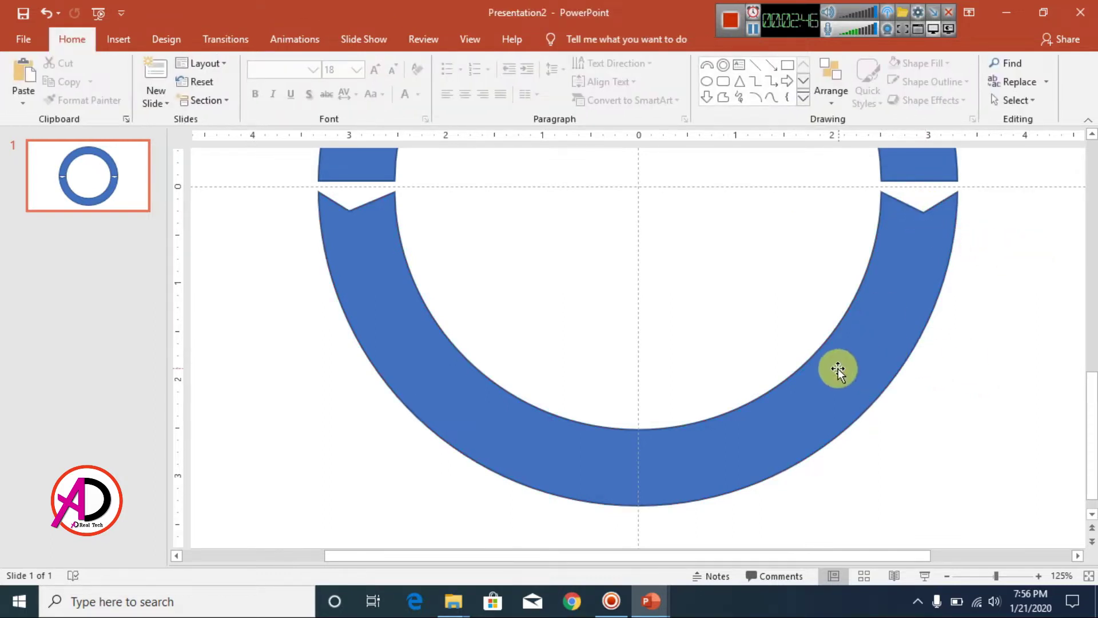
- Select the upper half of the ring
scroll(839, 365, up, 7)
scroll(839, 365, down, 10)
scroll(838, 372, up, 5)
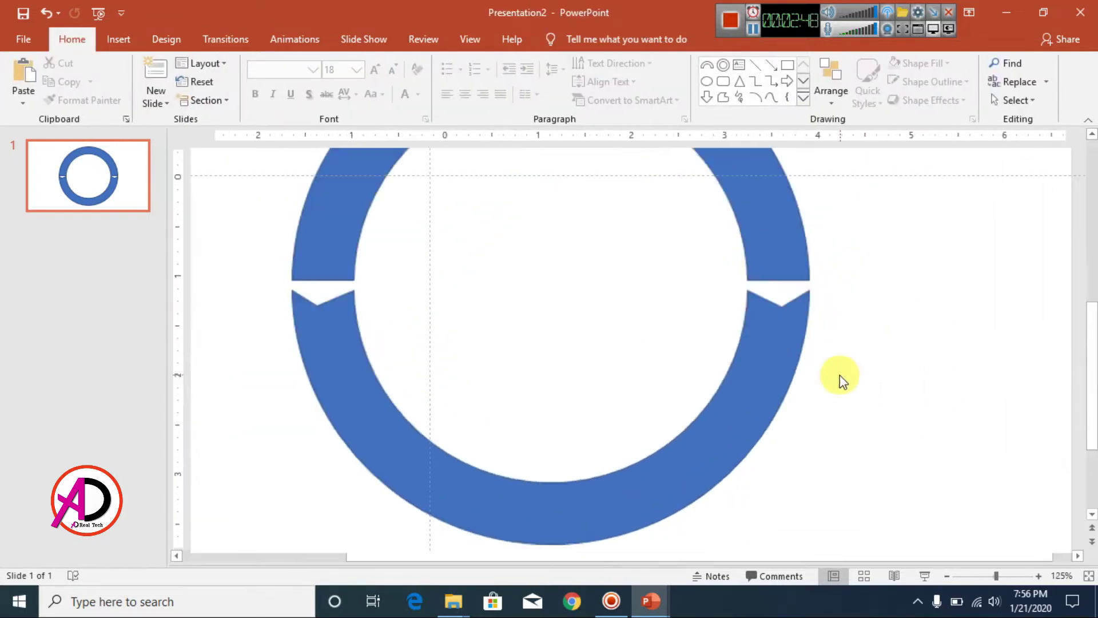
scroll(767, 330, down, 5)
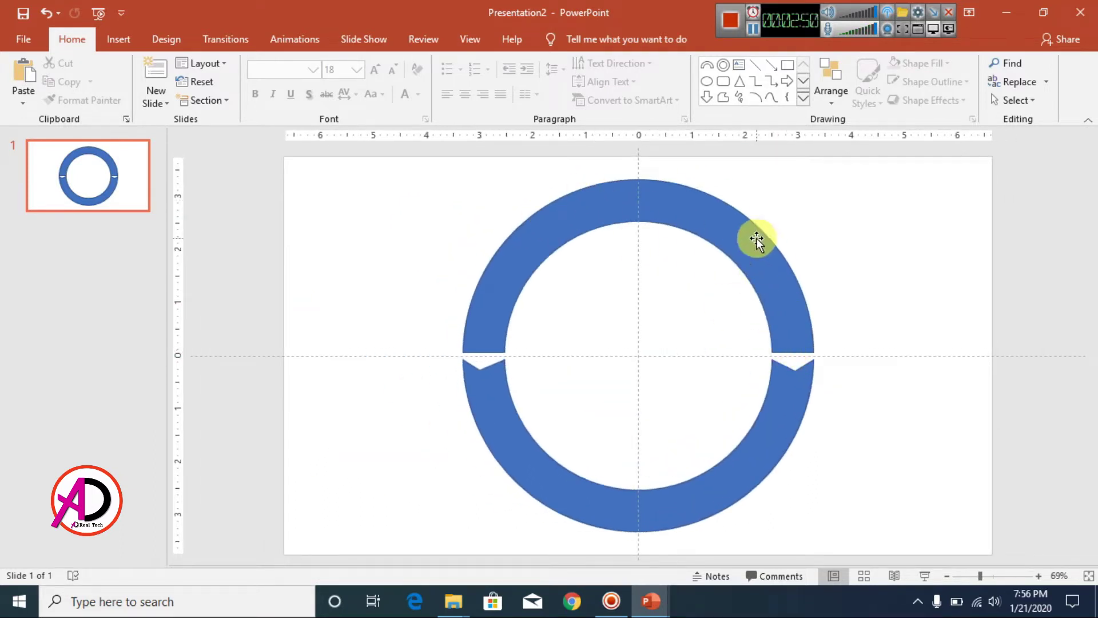
click(755, 254)
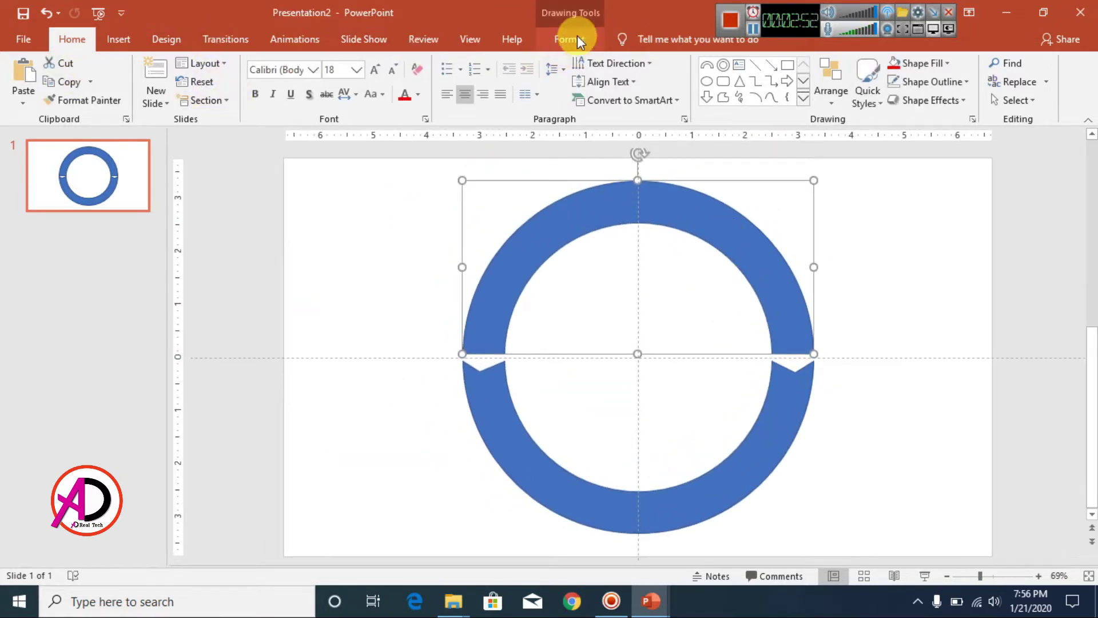
click(565, 38)
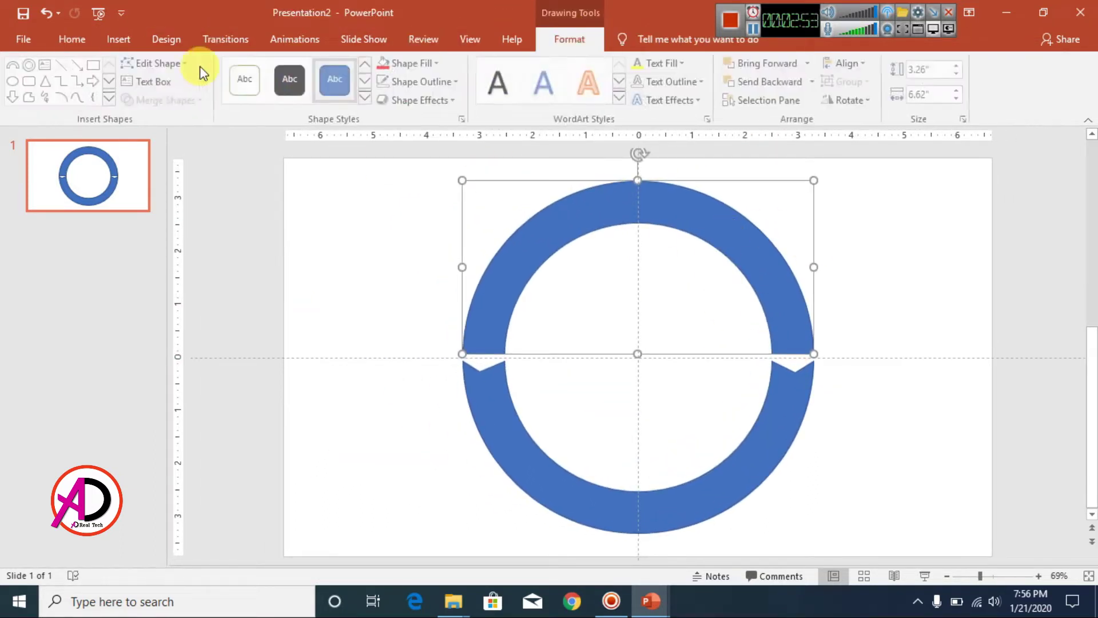
- Add a point on the upper half's left bottom edge and pull it down to fill the left notch
click(153, 64)
click(166, 104)
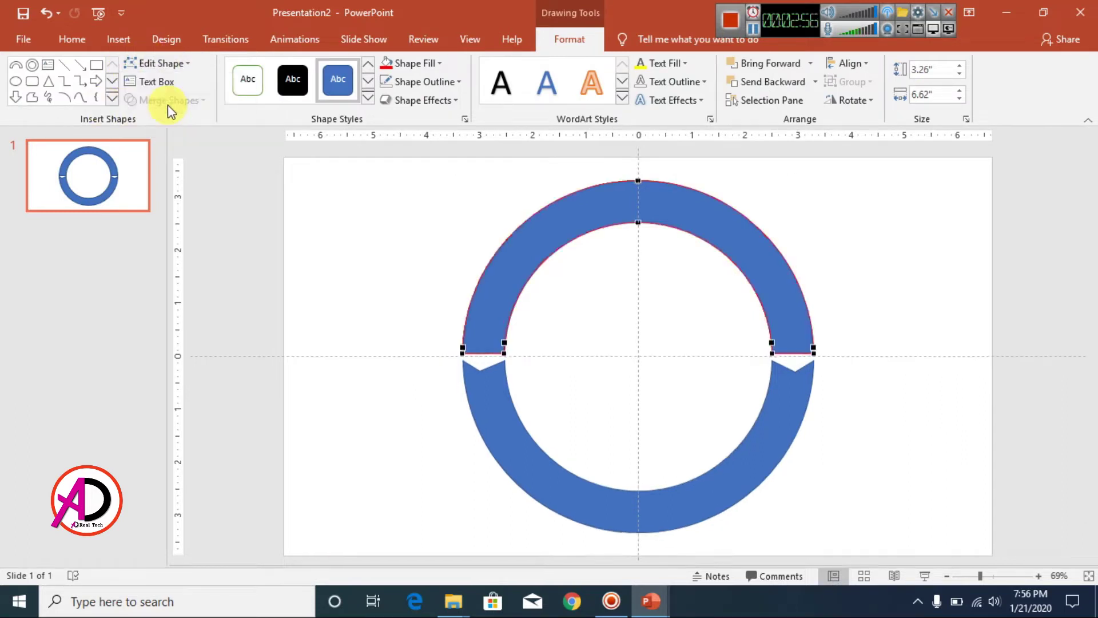
drag(469, 346, 483, 353)
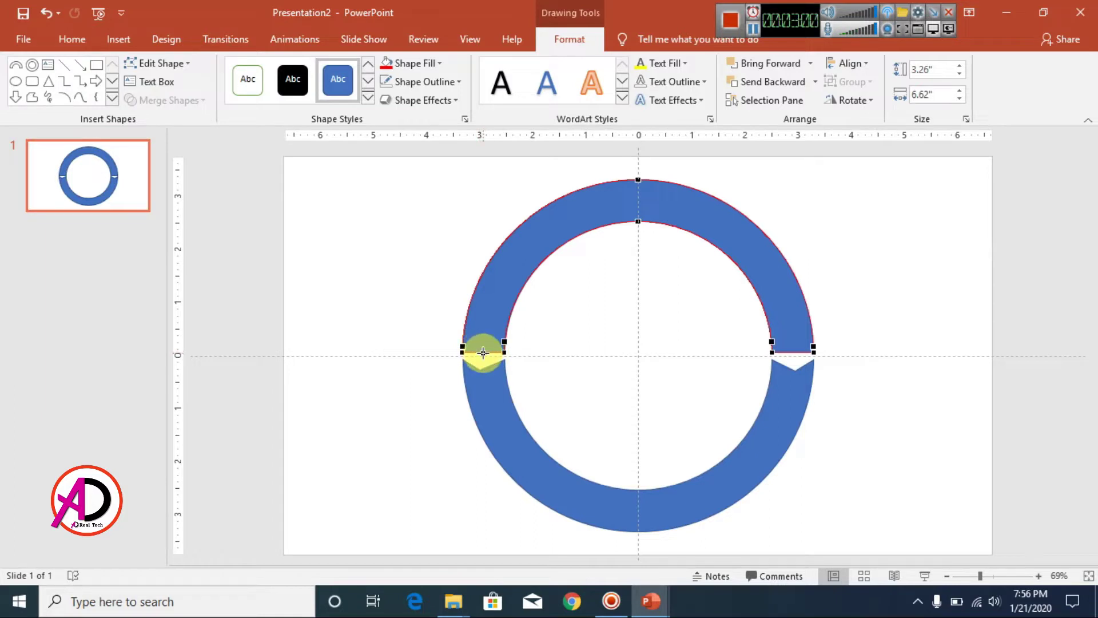
right_click(482, 353)
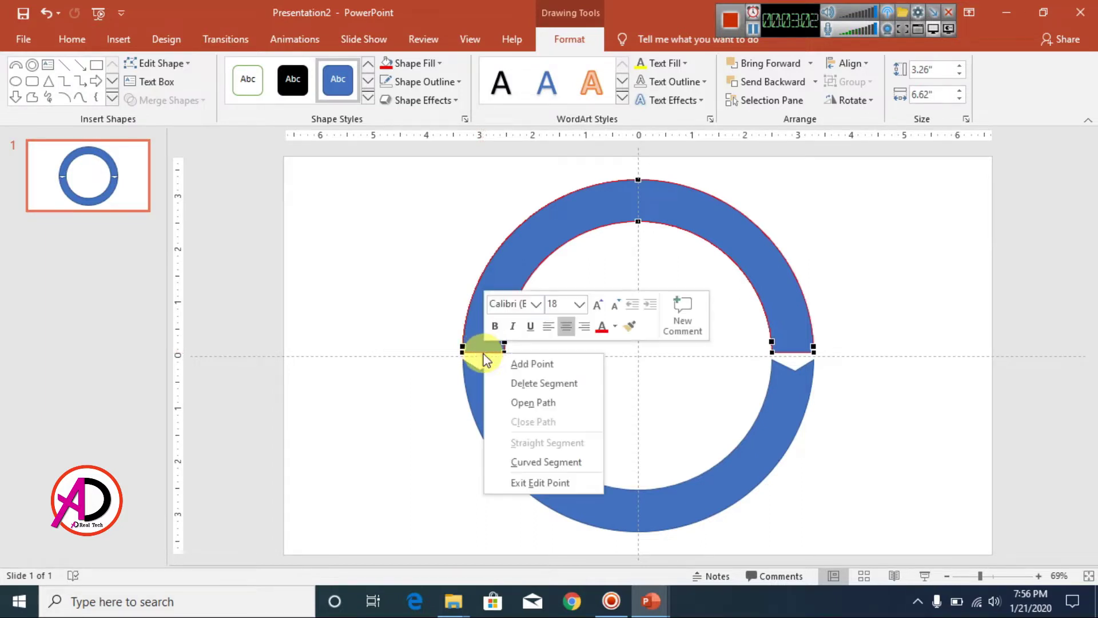
click(541, 366)
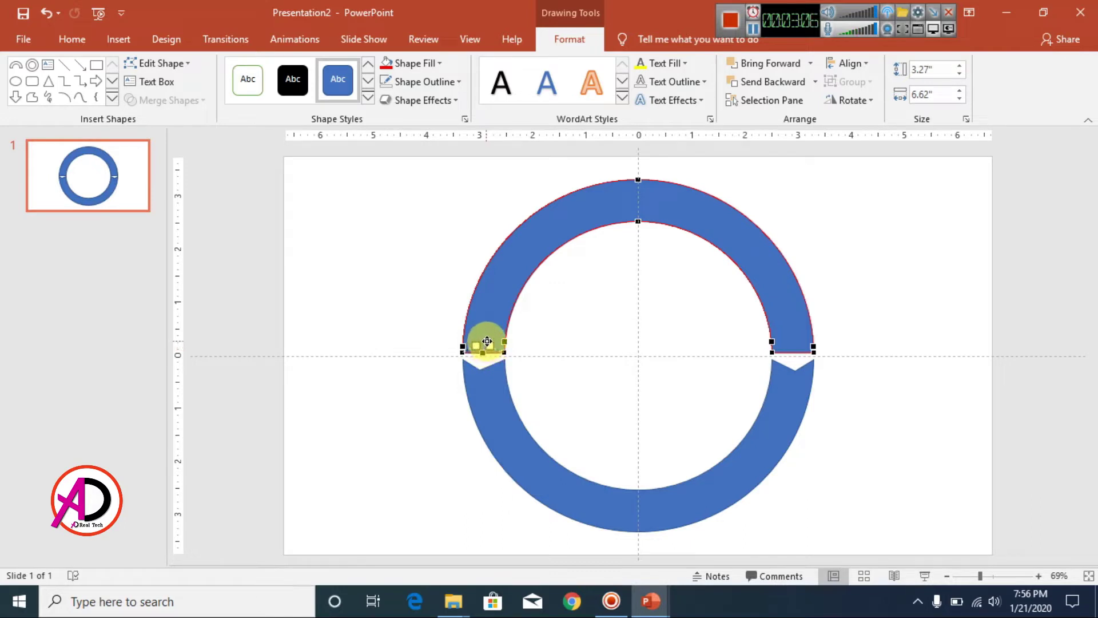
drag(489, 339, 485, 361)
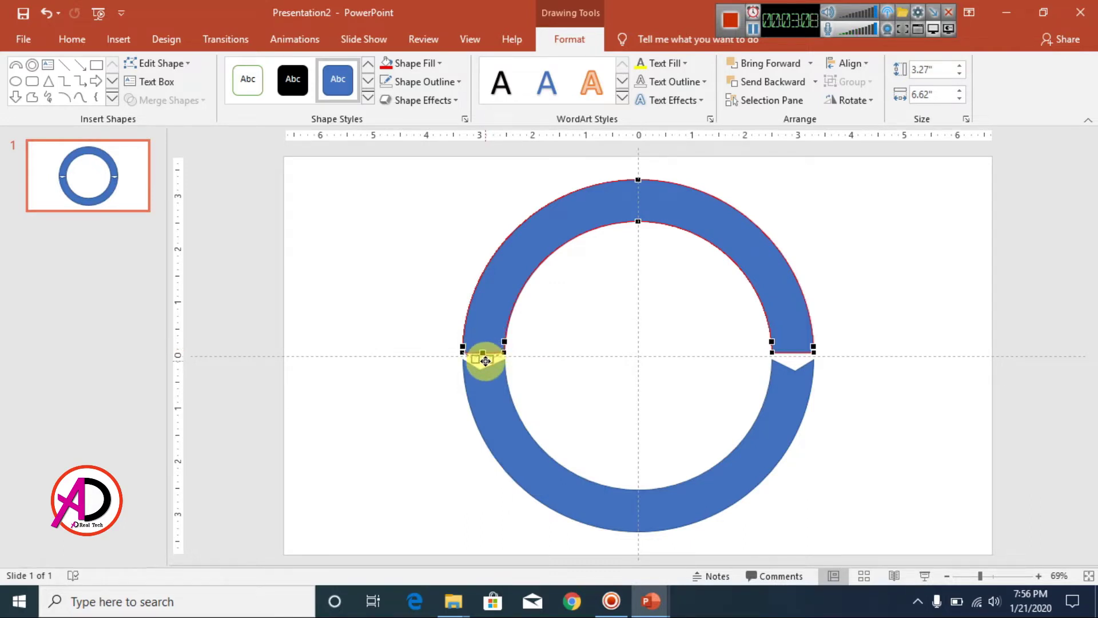
click(572, 376)
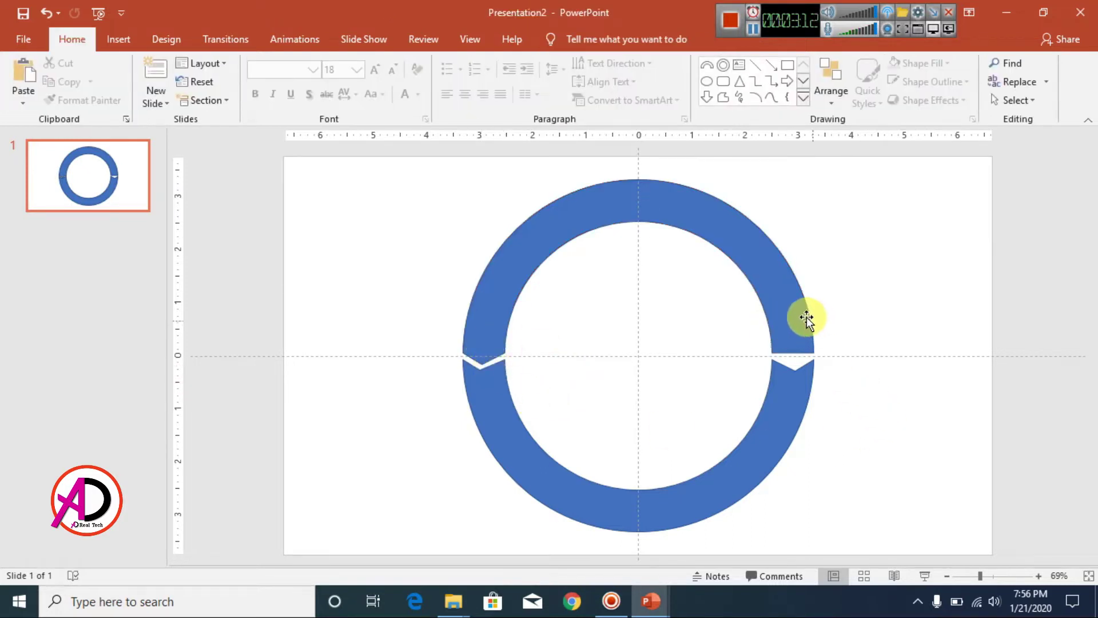
- Add and drag a point on the upper half's right end to form a matching downward tip
click(776, 351)
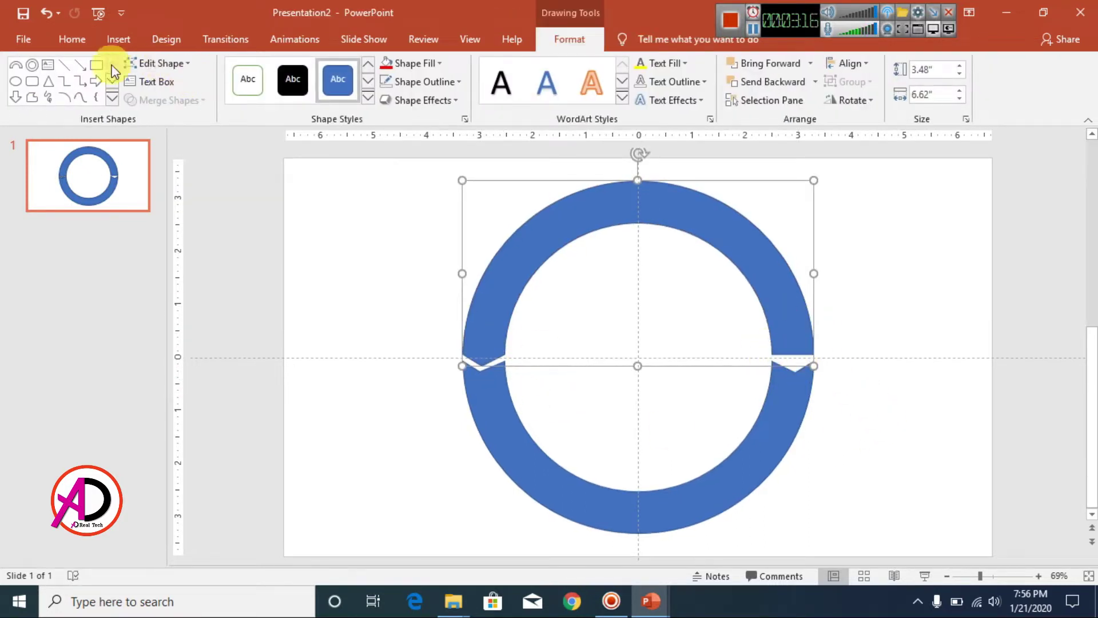
click(155, 63)
click(183, 104)
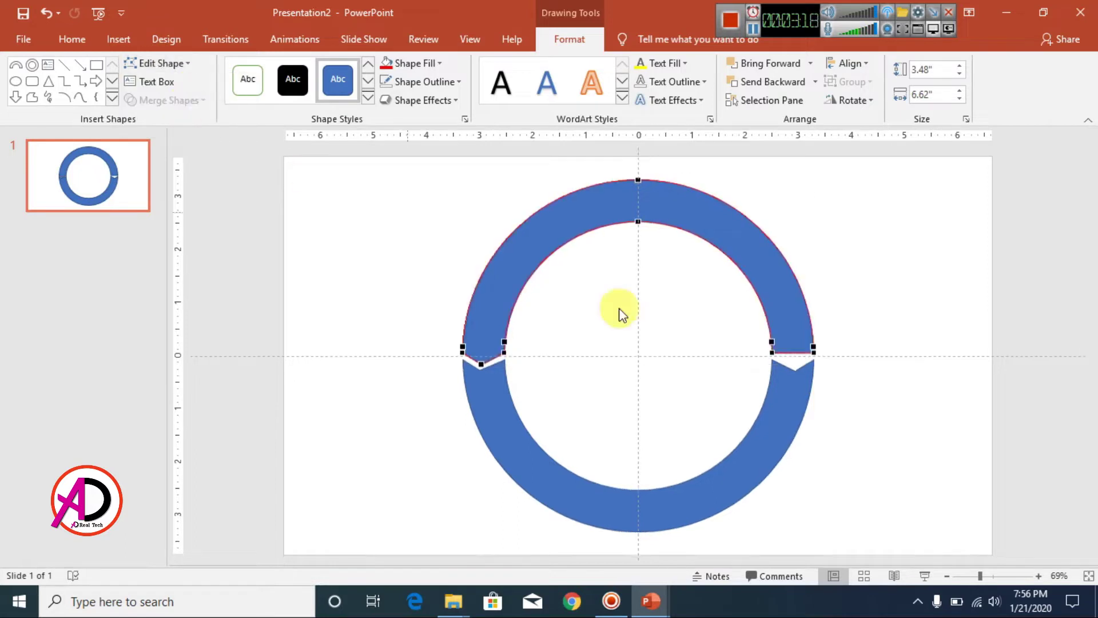
right_click(793, 352)
click(840, 361)
drag(803, 356, 796, 354)
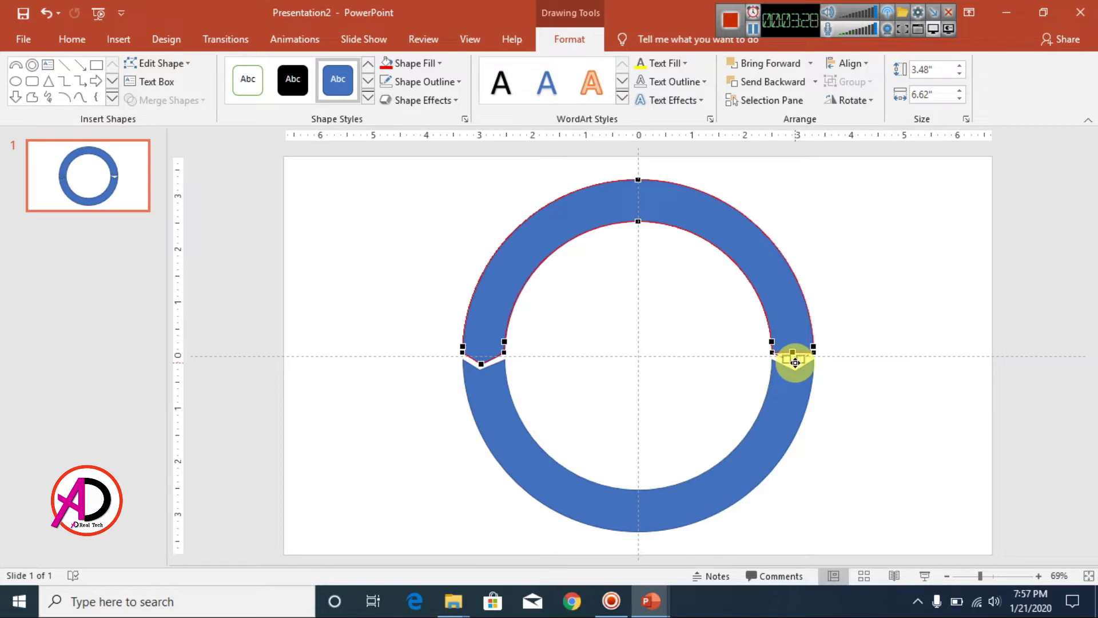
drag(795, 362, 795, 367)
click(875, 381)
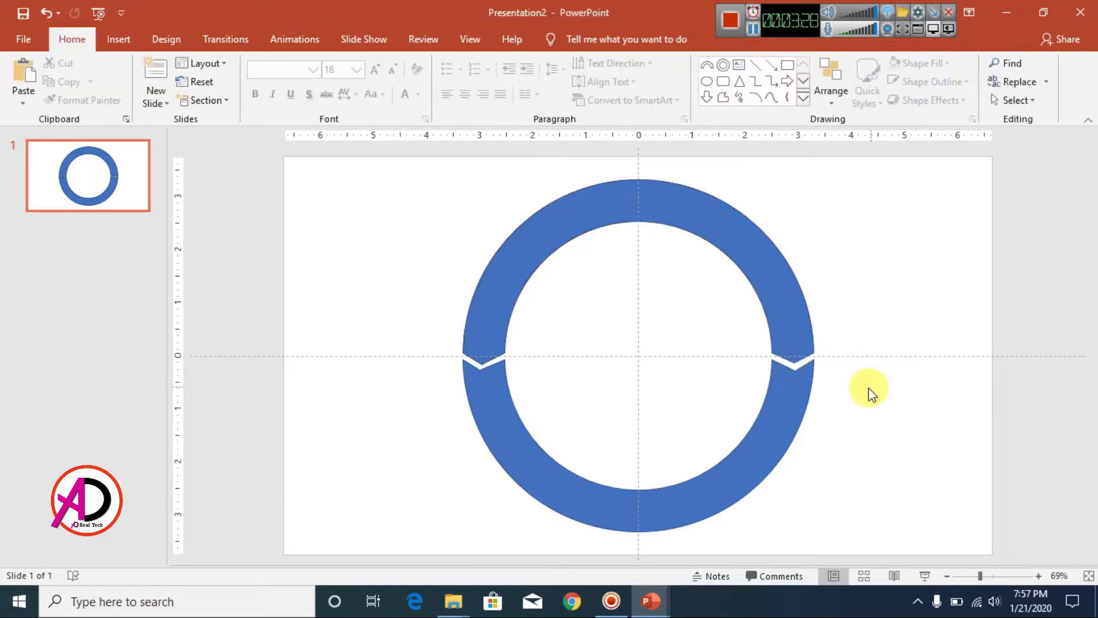
click(791, 325)
click(156, 64)
- Adjust the upper ring piece's notch points while zoomed in, then check the result
click(174, 107)
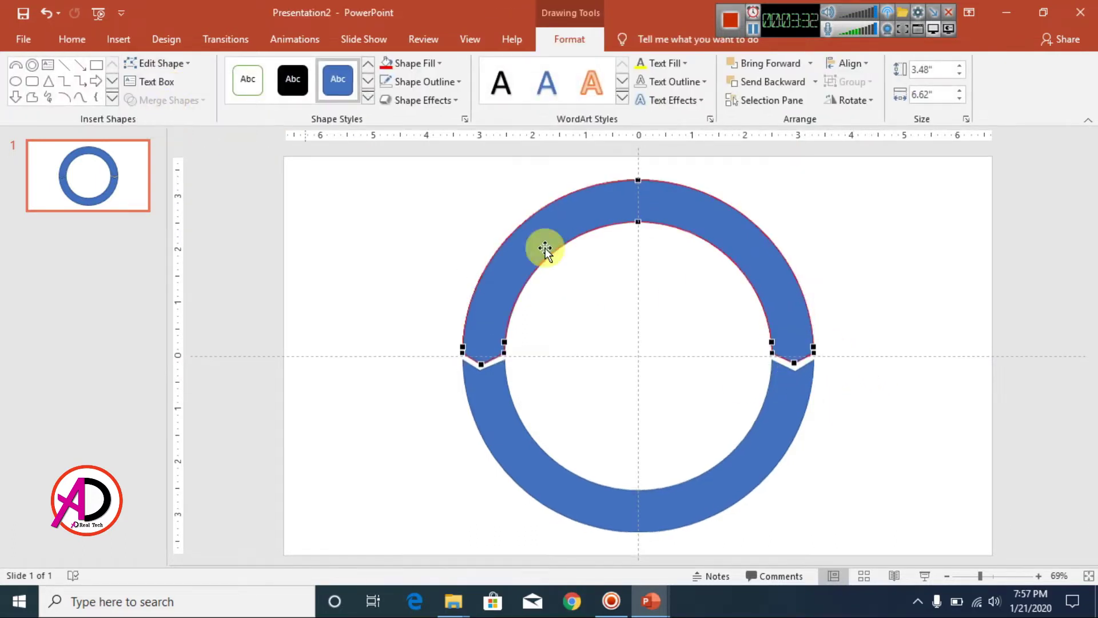
scroll(839, 425, up, 5)
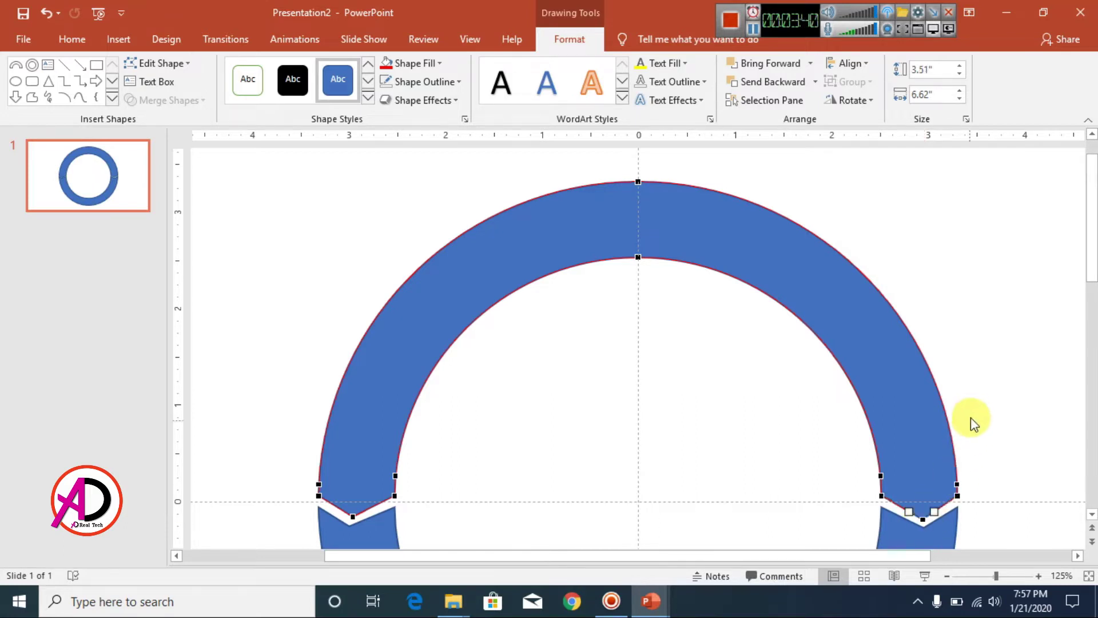
click(996, 400)
scroll(949, 434, down, 2)
scroll(949, 438, down, 2)
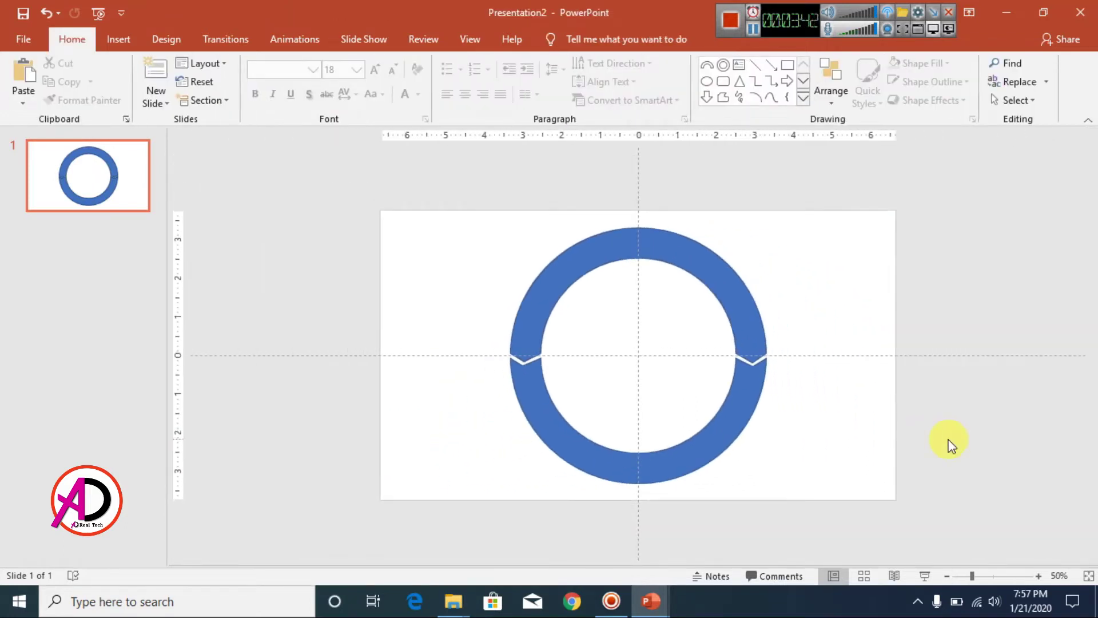
scroll(948, 438, up, 1)
scroll(923, 444, up, 1)
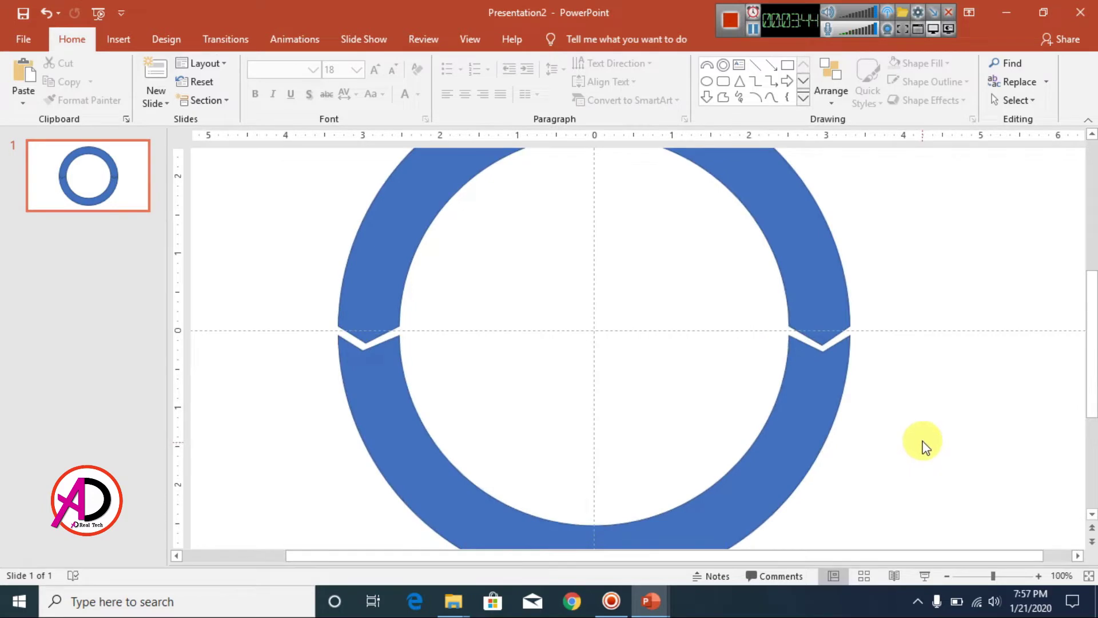
scroll(904, 404, up, 1)
- Refine the upper piece's right-hand point in Edit Points so both chevron gaps match
click(836, 282)
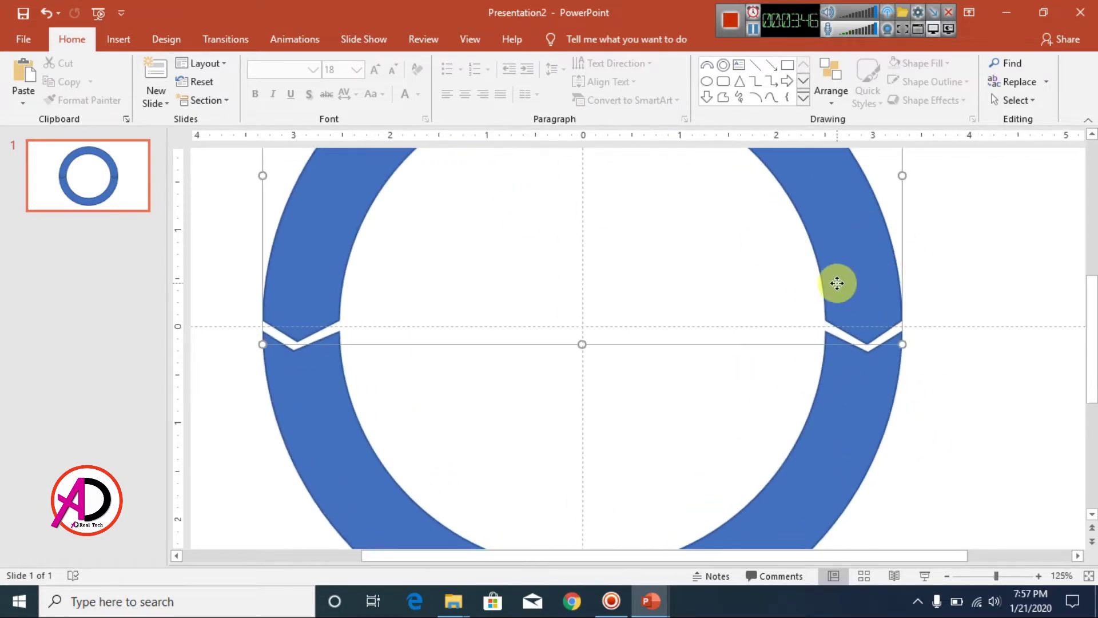
click(572, 35)
click(158, 63)
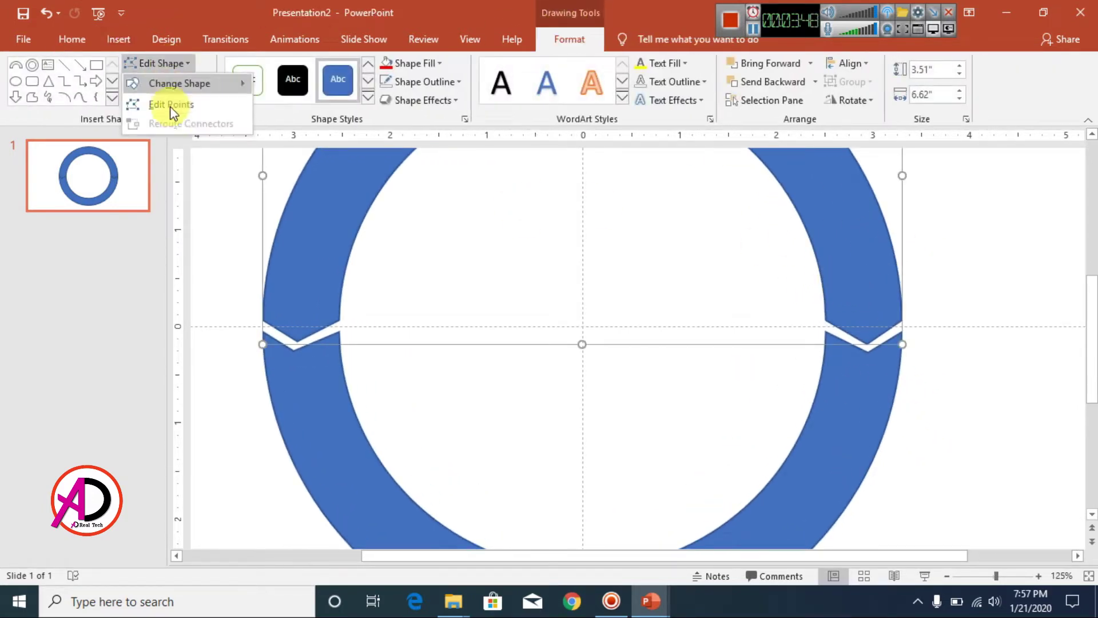
click(175, 107)
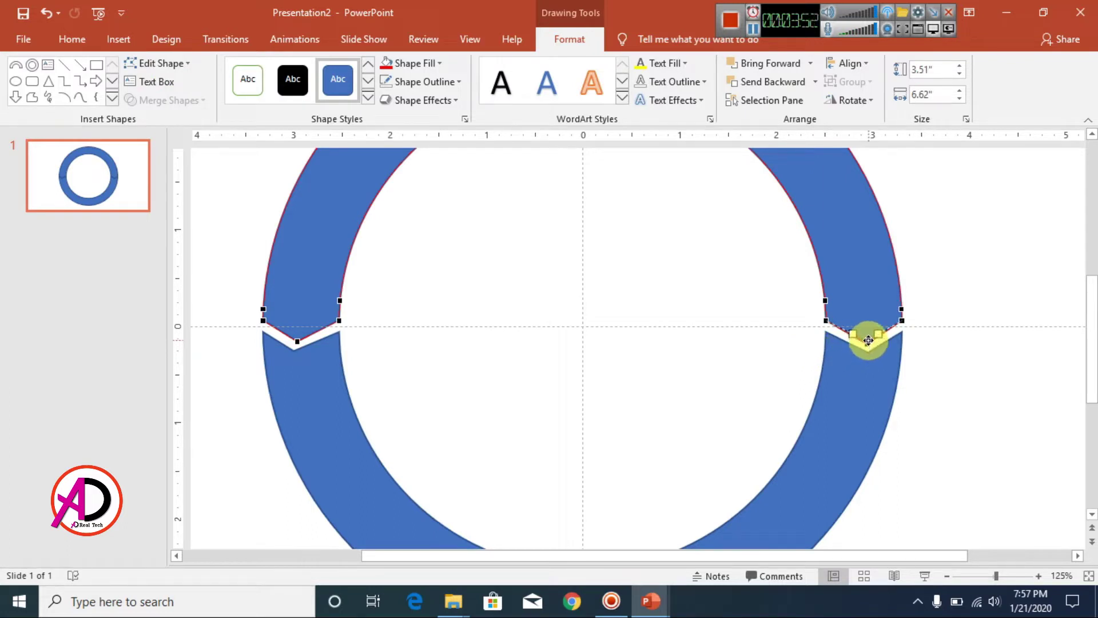
click(992, 351)
scroll(972, 395, down, 5)
scroll(913, 400, up, 8)
scroll(913, 400, down, 5)
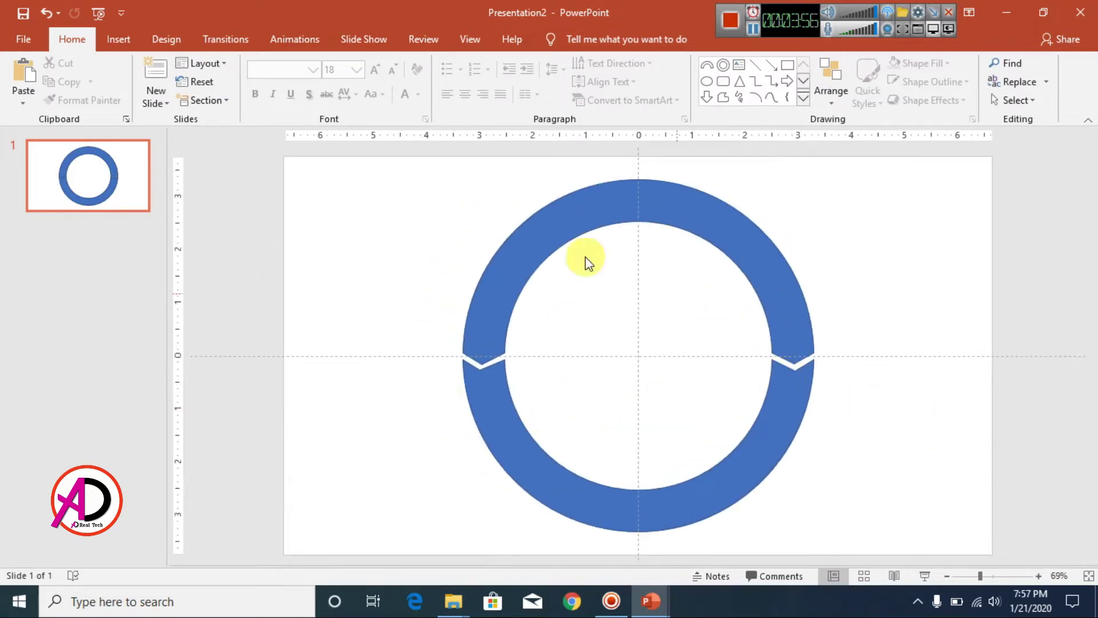
click(589, 219)
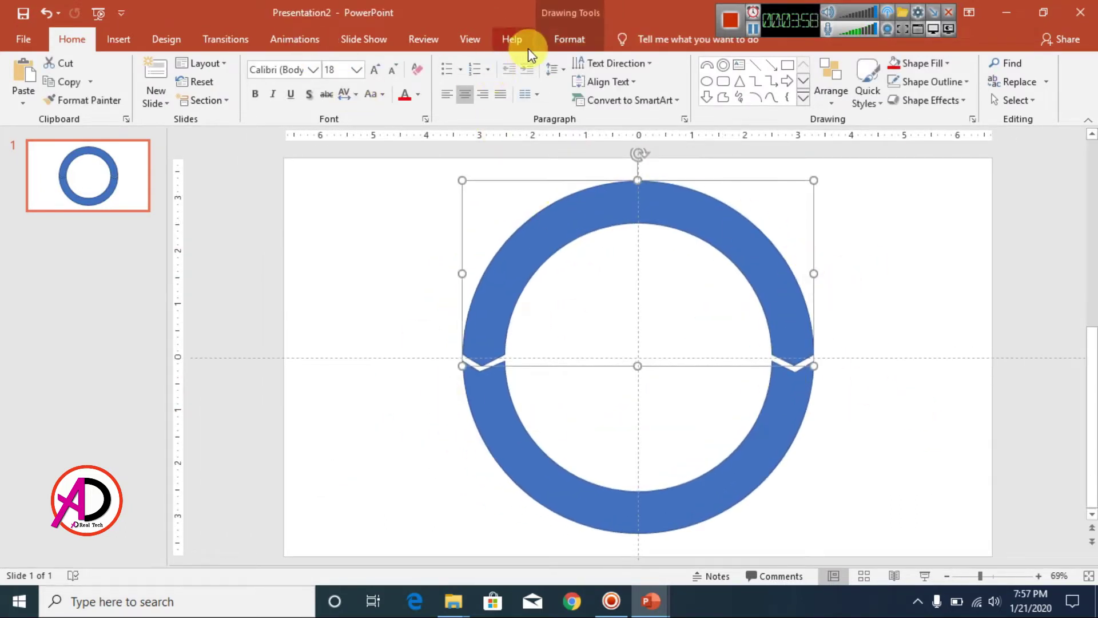
- Fill the lower ring piece red and remove its outline
click(575, 37)
click(585, 482)
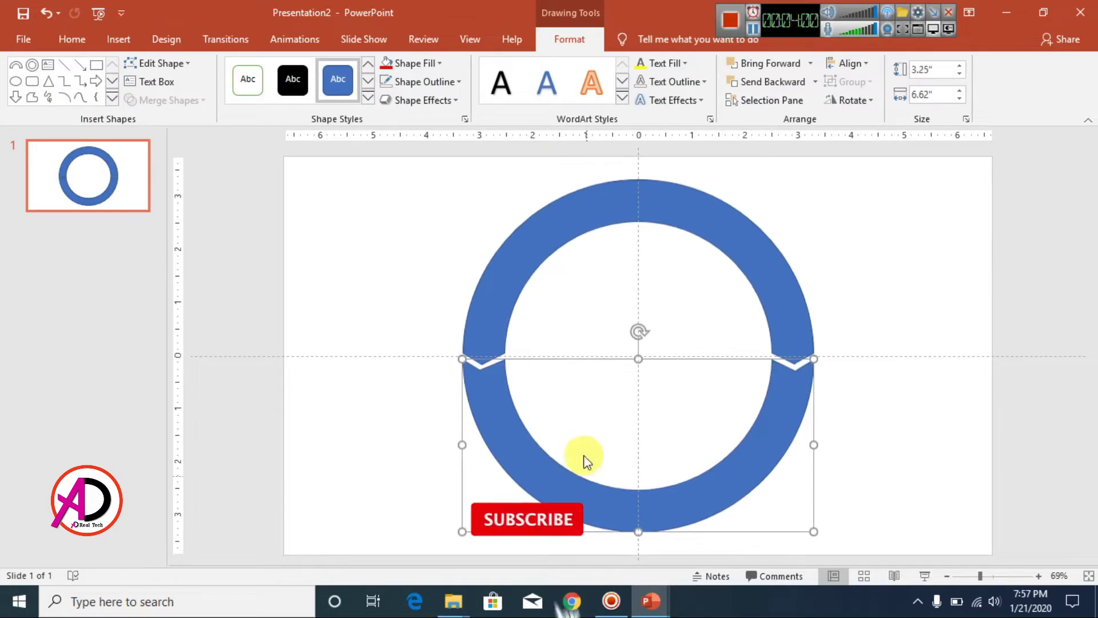
click(419, 64)
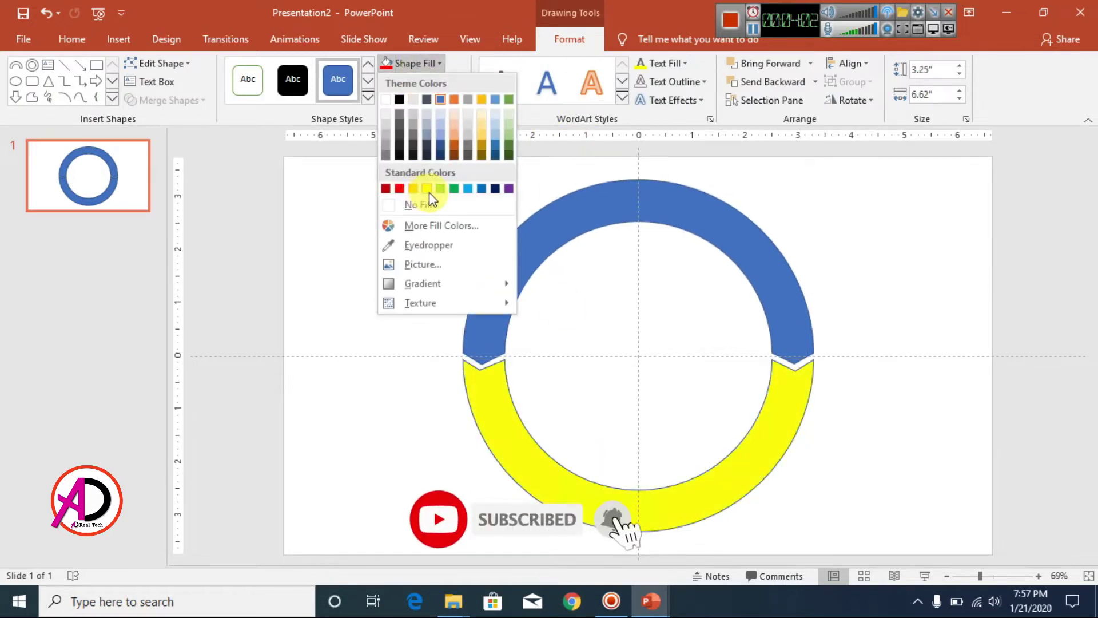
click(400, 188)
click(424, 83)
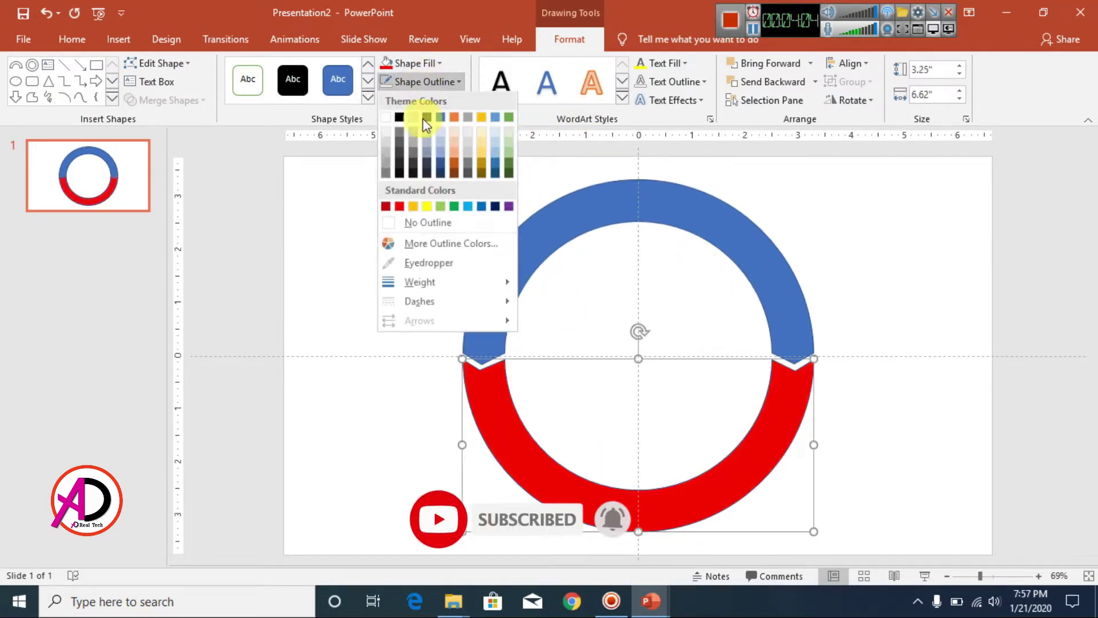
click(441, 224)
- Remove the outline from the blue upper ring piece
click(525, 233)
click(410, 81)
click(429, 224)
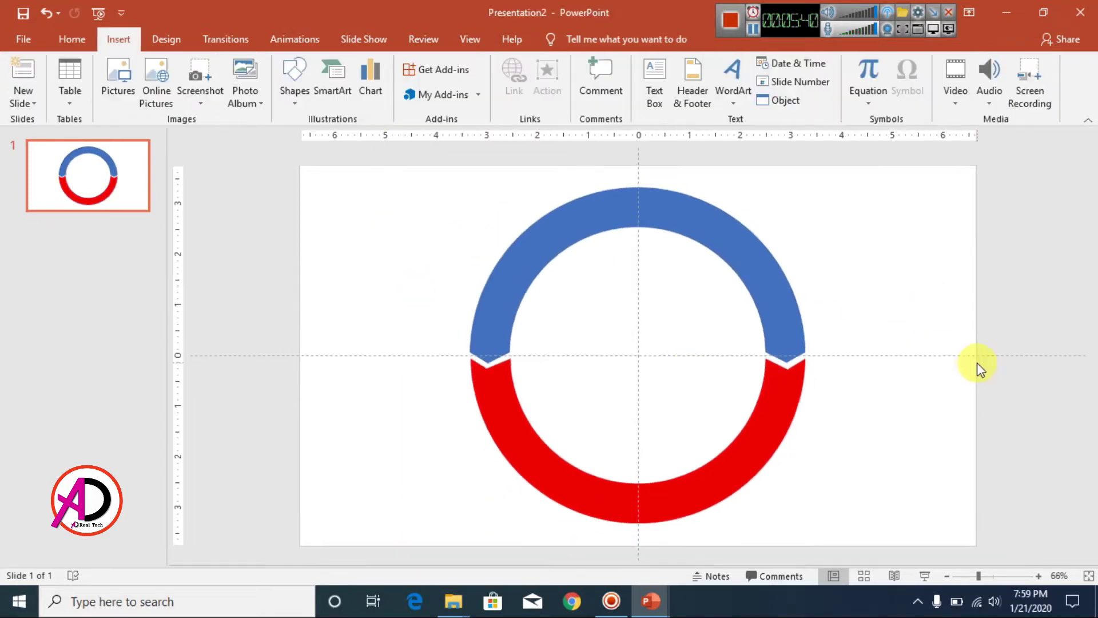
click(299, 95)
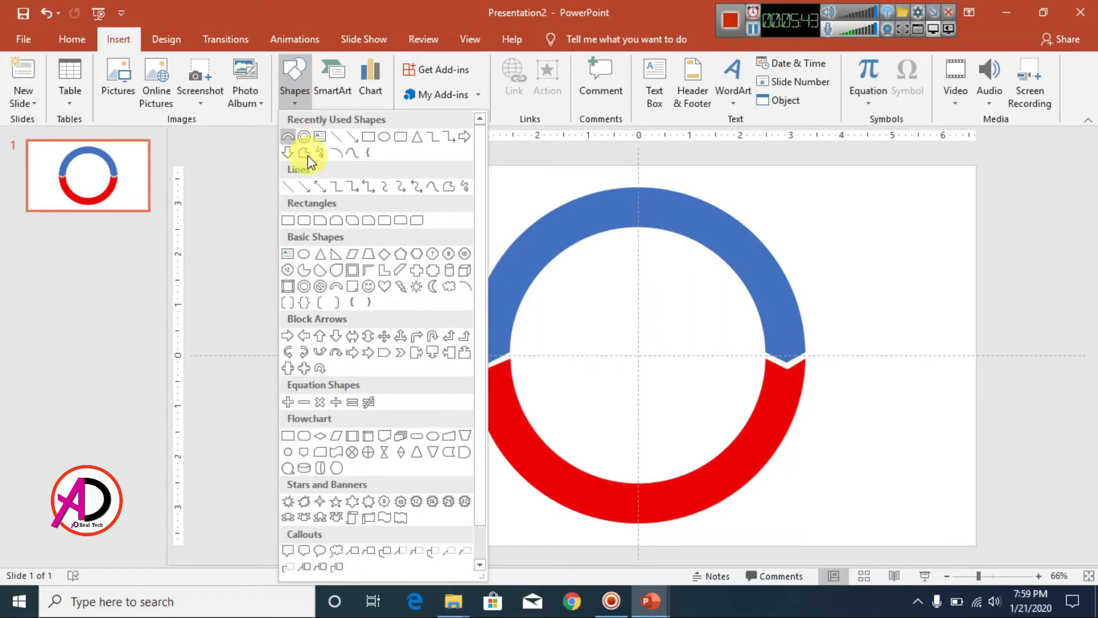
- Draw a 3.48 by 3.14-inch rectangle inside the ring, centre it on the slide, and enable Edit Points
click(368, 136)
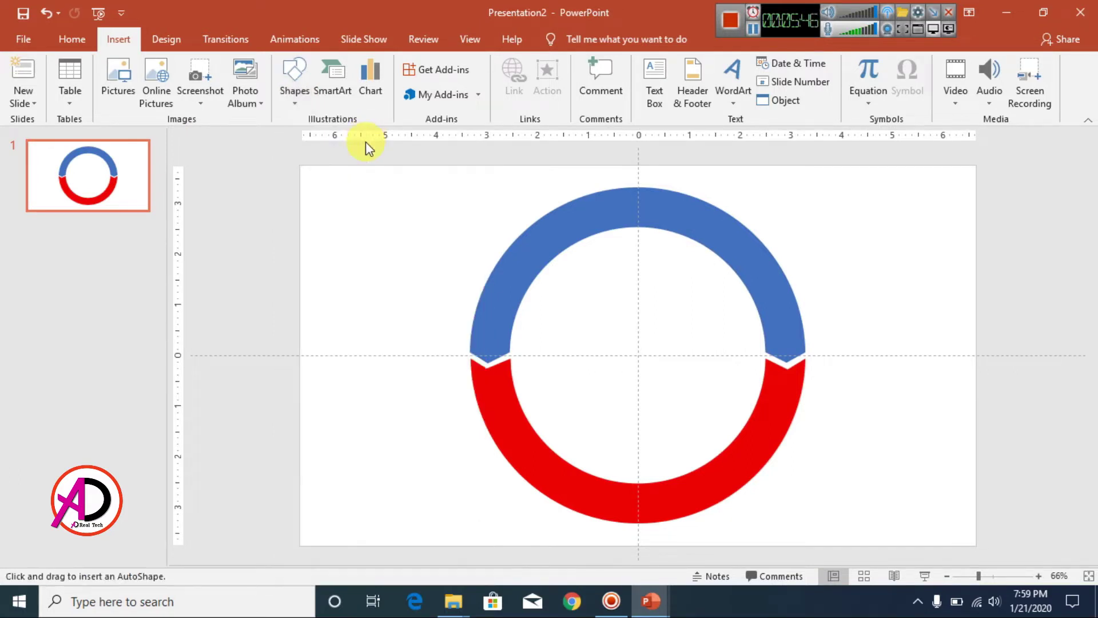
mouse_move(558, 265)
mouse_down()
mouse_move(670, 373)
mouse_move(718, 440)
mouse_up()
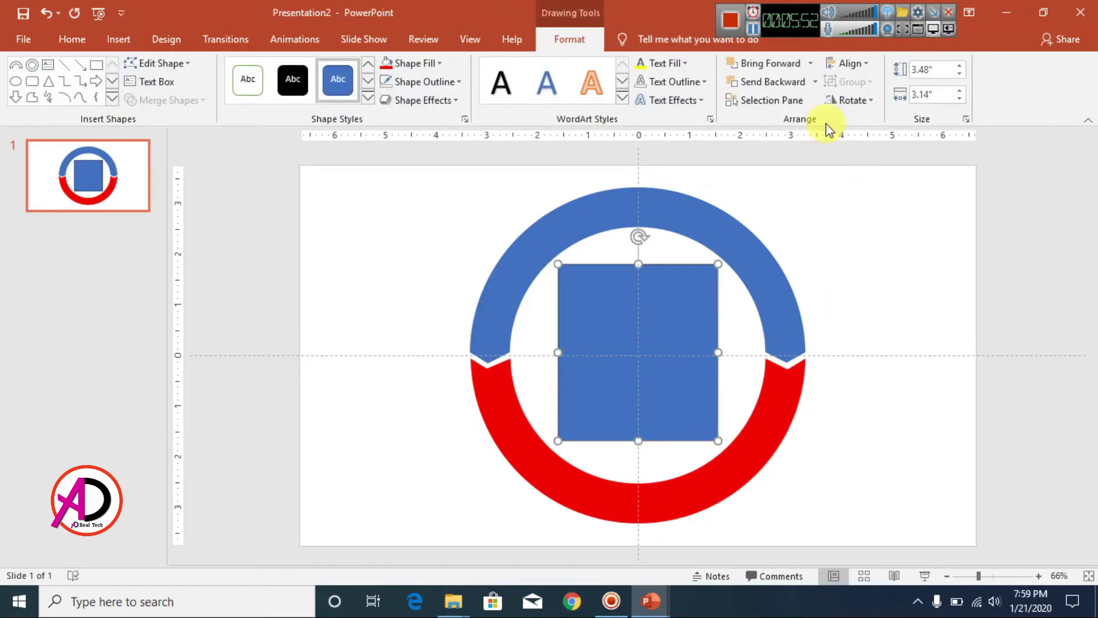
click(866, 68)
click(876, 104)
click(865, 70)
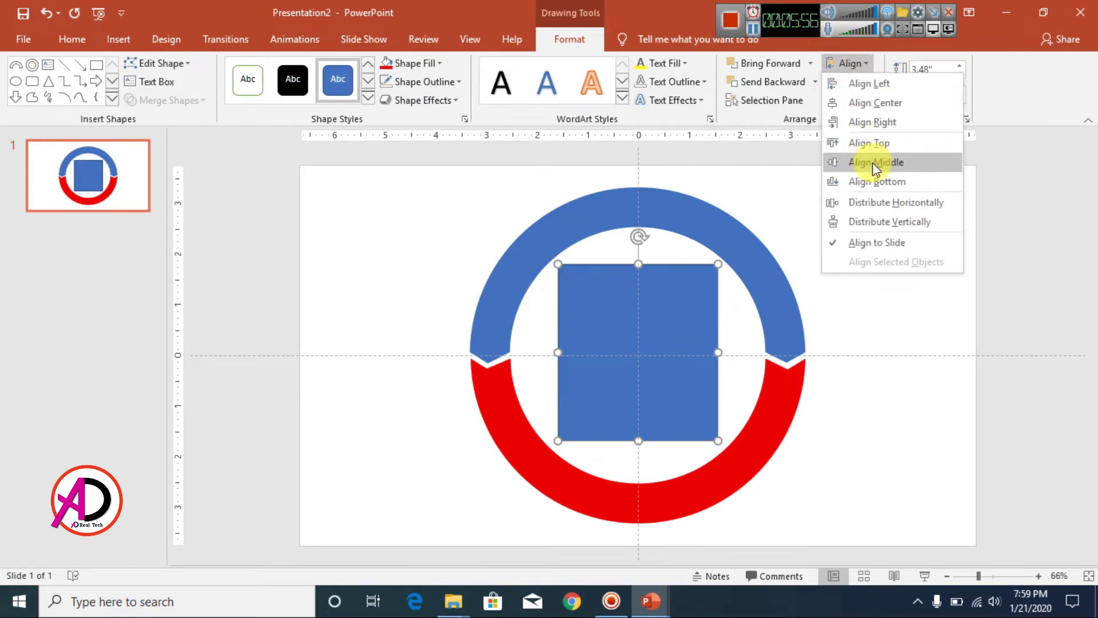
click(874, 164)
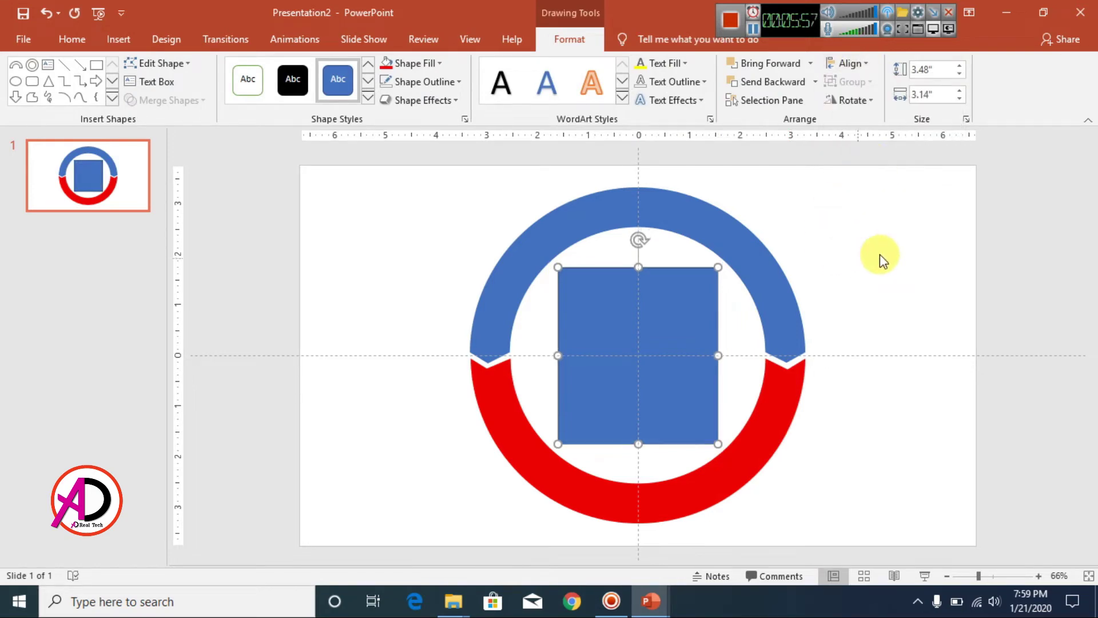
click(164, 63)
click(174, 103)
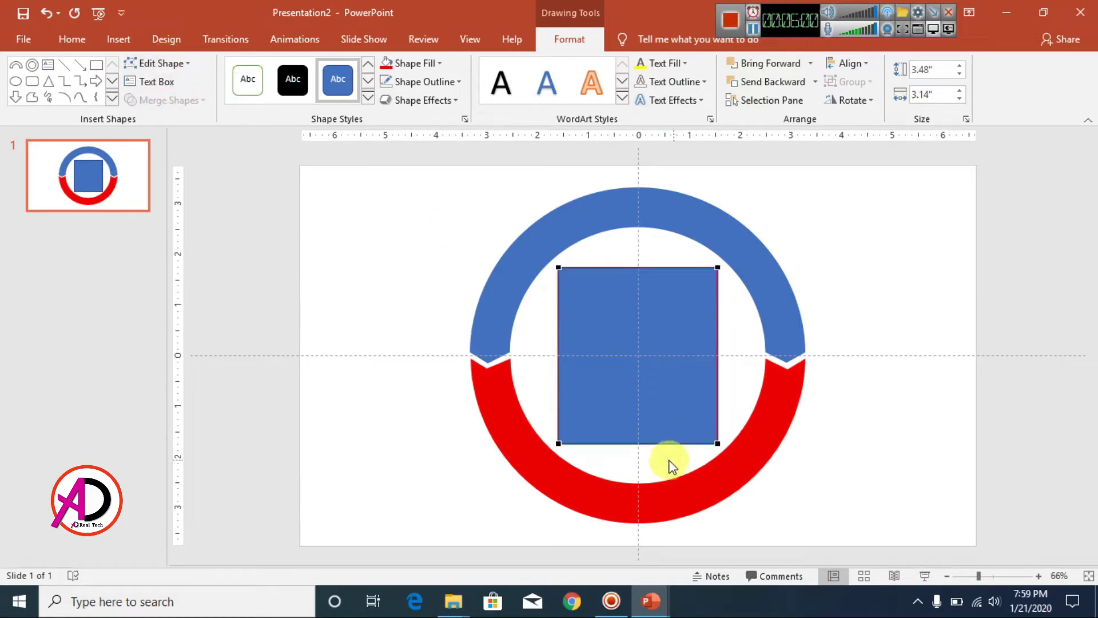
- Add new points at the middle of the rectangle's bottom, left and right edges
right_click(639, 443)
click(686, 314)
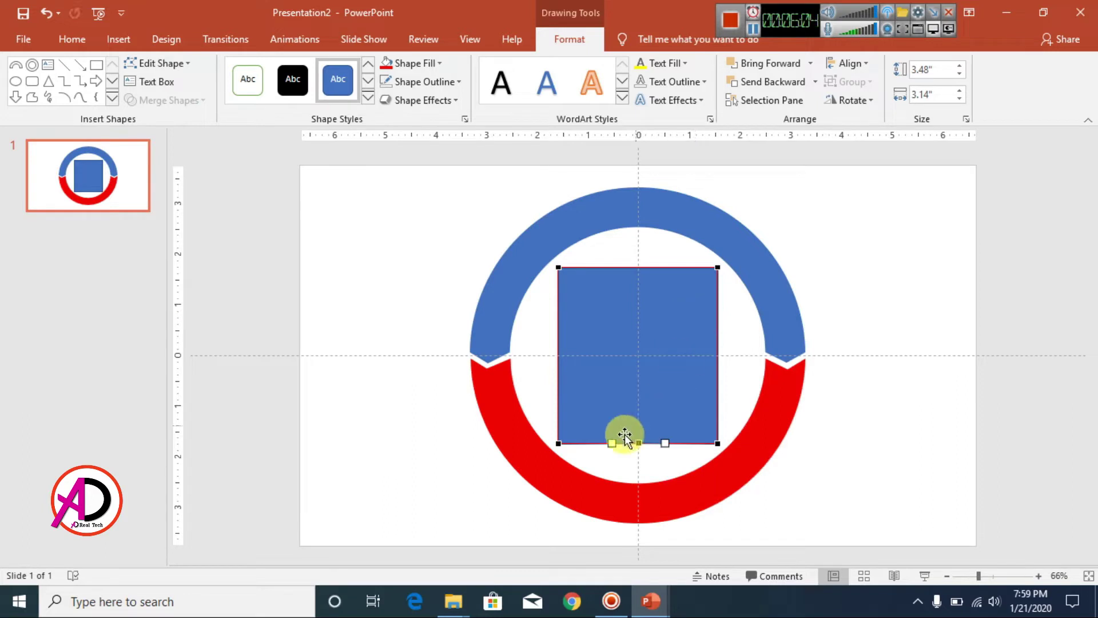
right_click(558, 355)
click(580, 363)
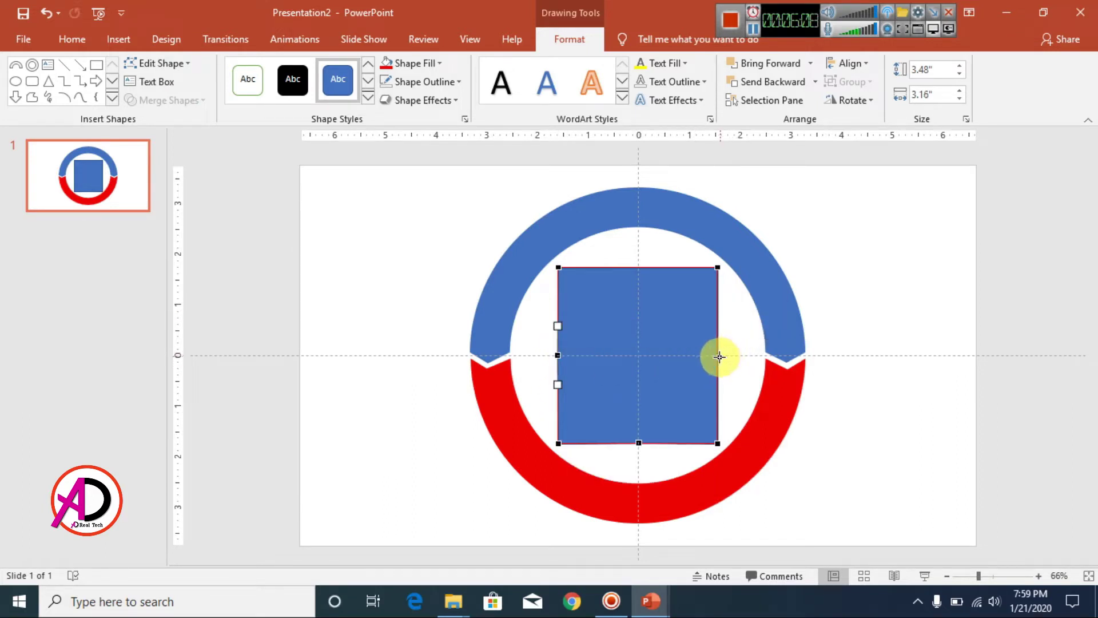
right_click(719, 356)
click(739, 363)
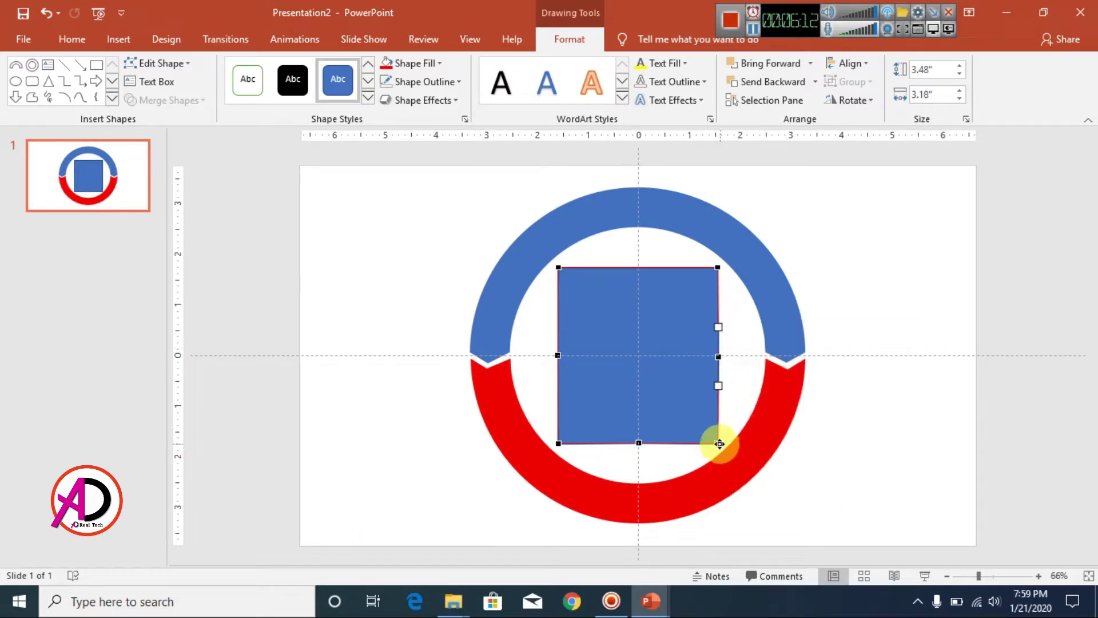
- Delete the bottom-right and bottom-left corner points so the bottom tapers to one point
right_click(719, 443)
click(761, 314)
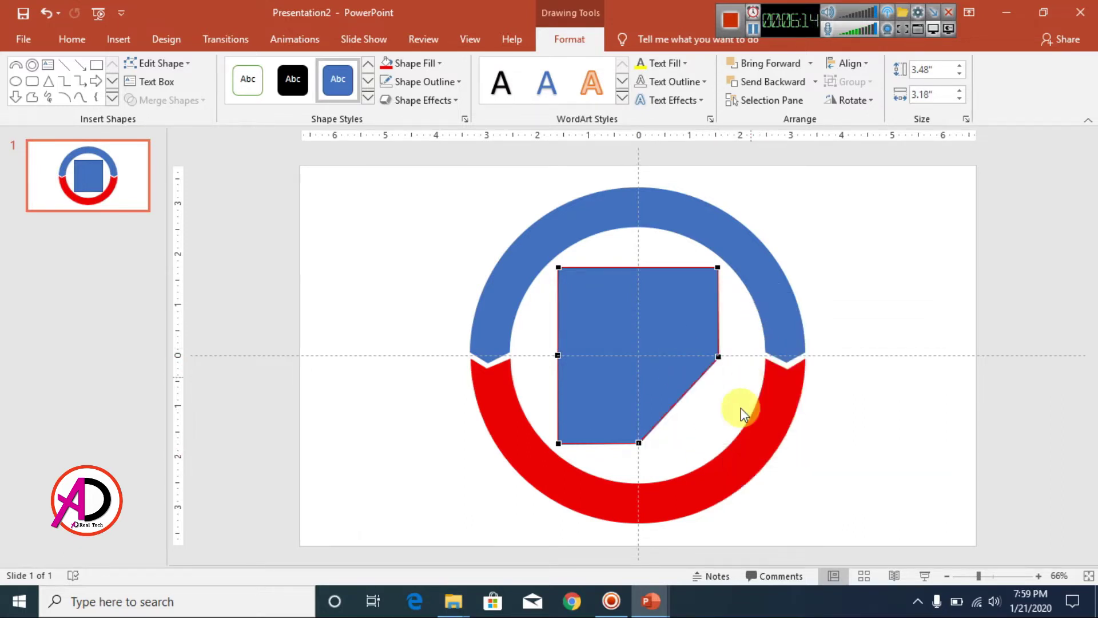
right_click(560, 443)
click(612, 314)
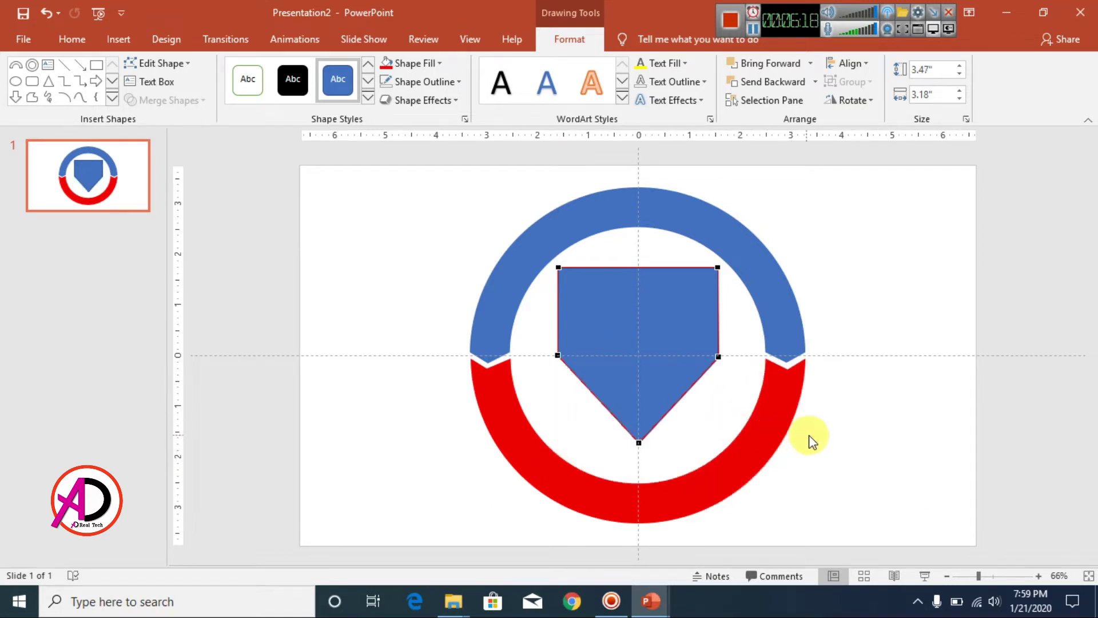
scroll(808, 435, up, 5)
scroll(808, 424, down, 4)
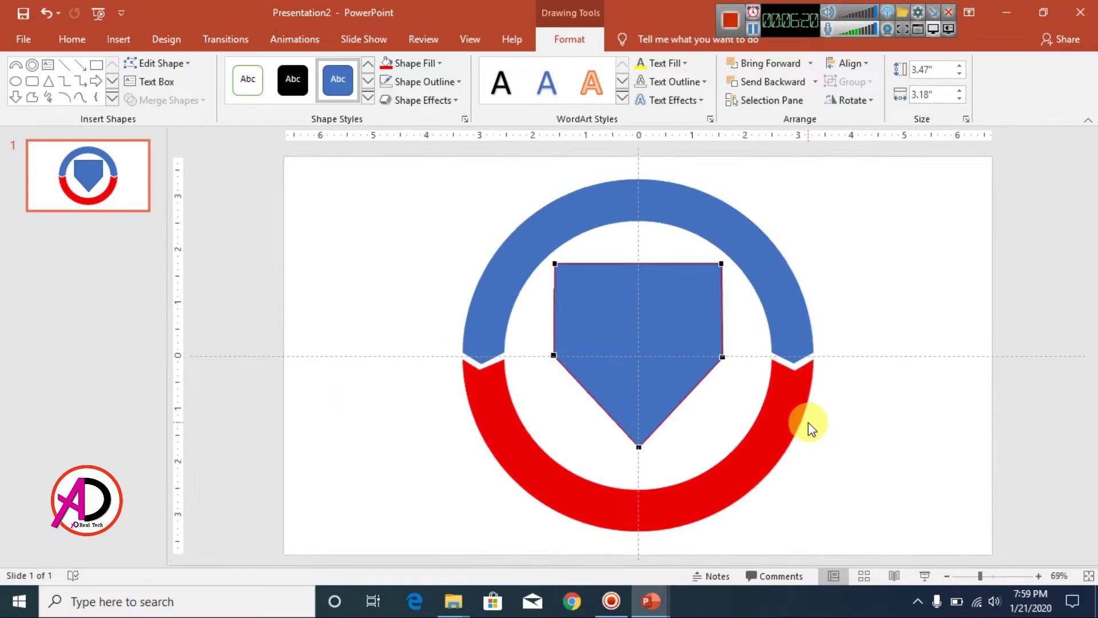
- Drag the side points' lower handles to curve both lower edges into arcs meeting at the bottom point
scroll(809, 422, up, 3)
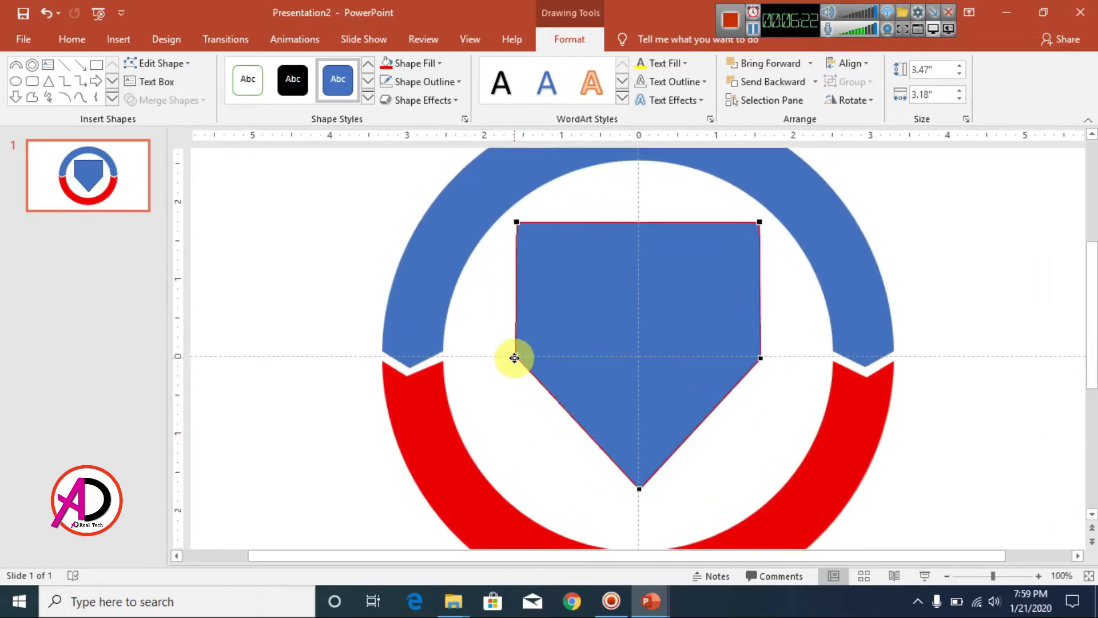
click(517, 355)
drag(556, 402, 517, 447)
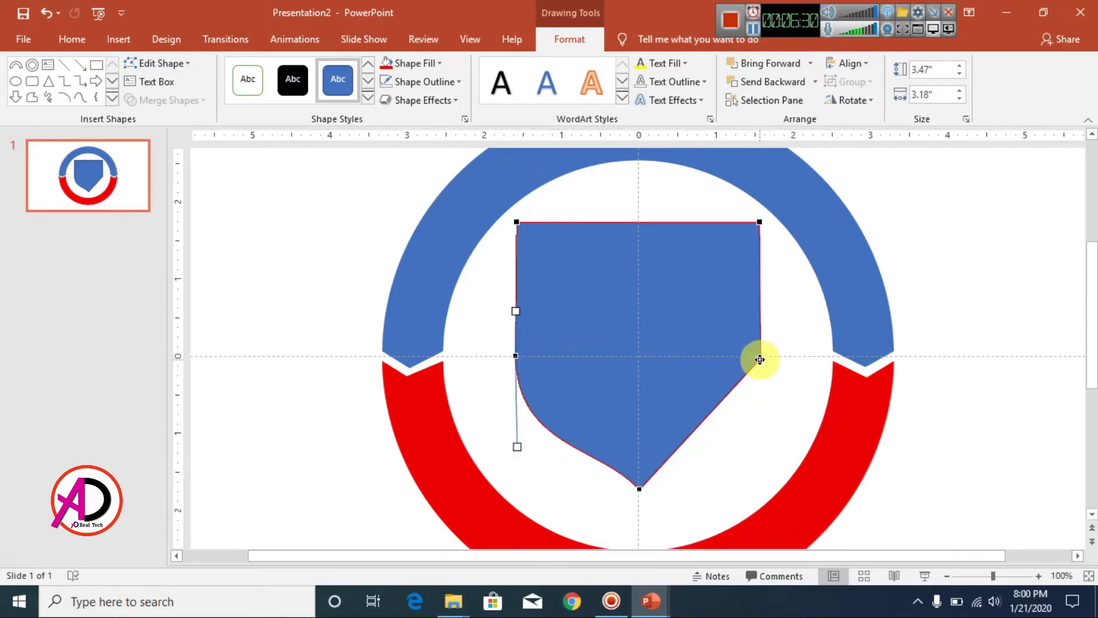
drag(720, 404, 760, 443)
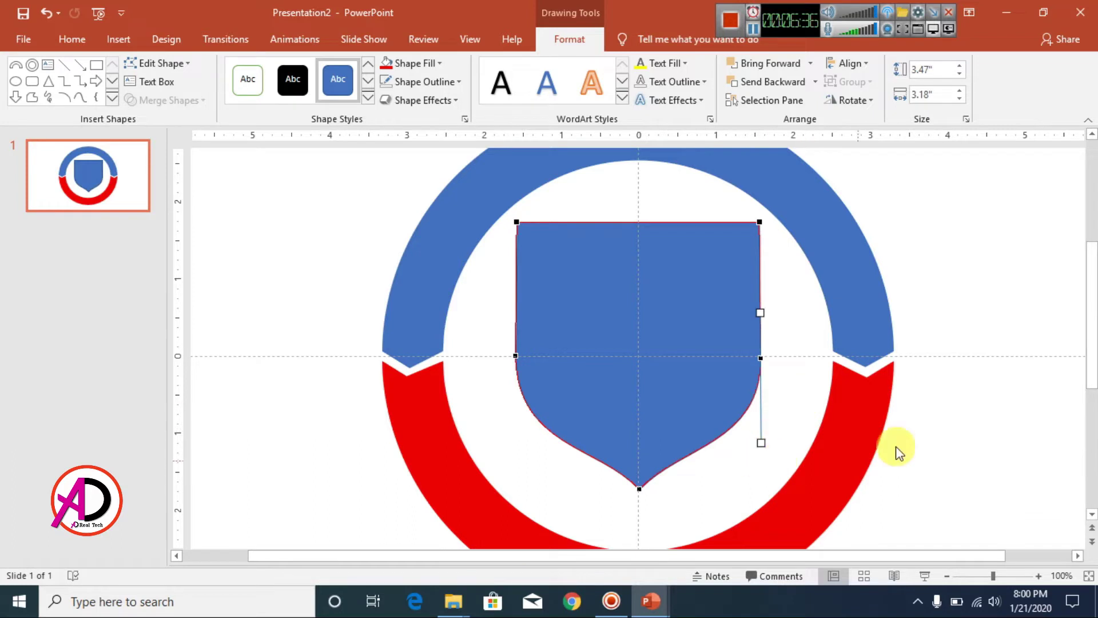
click(1026, 423)
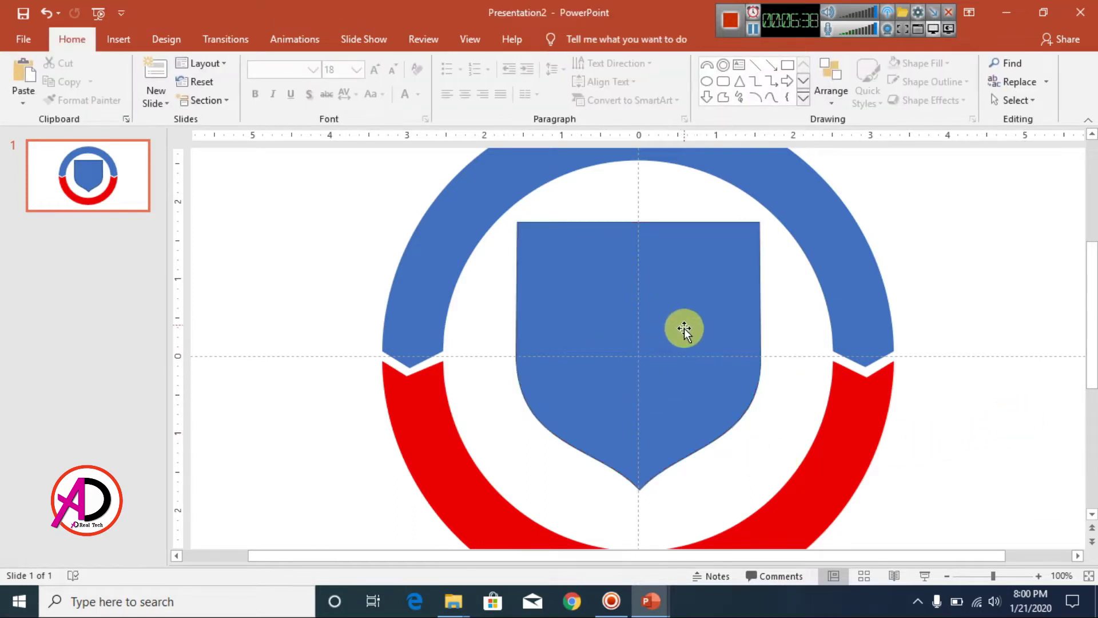
- In Edit Points, drag the top corners' handles upward to give the shield an even arched top
double_click(684, 327)
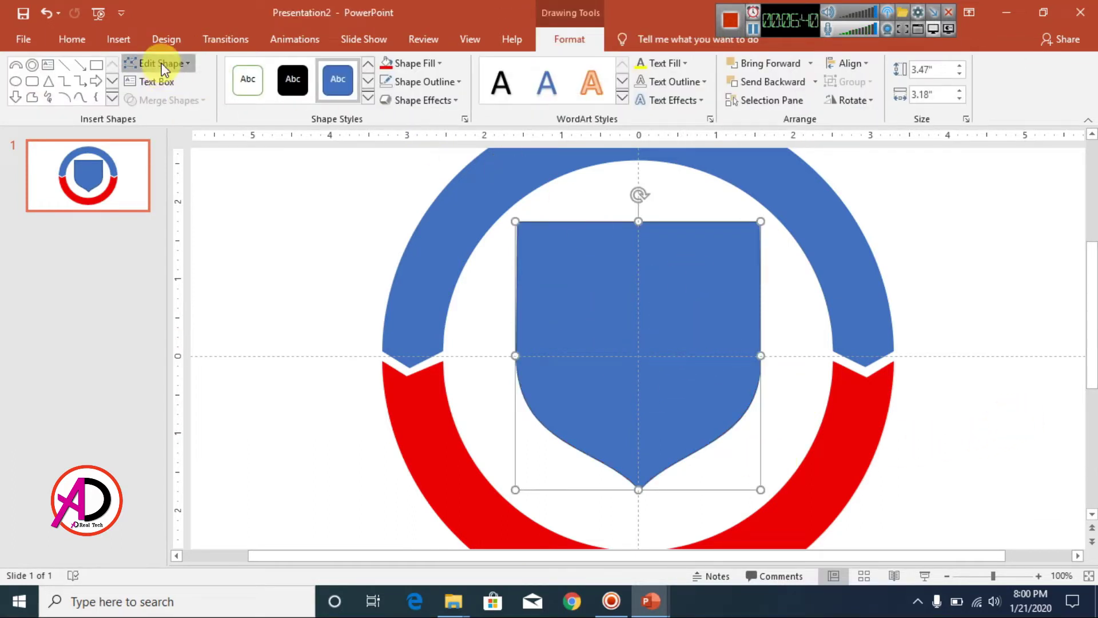
click(165, 64)
click(158, 104)
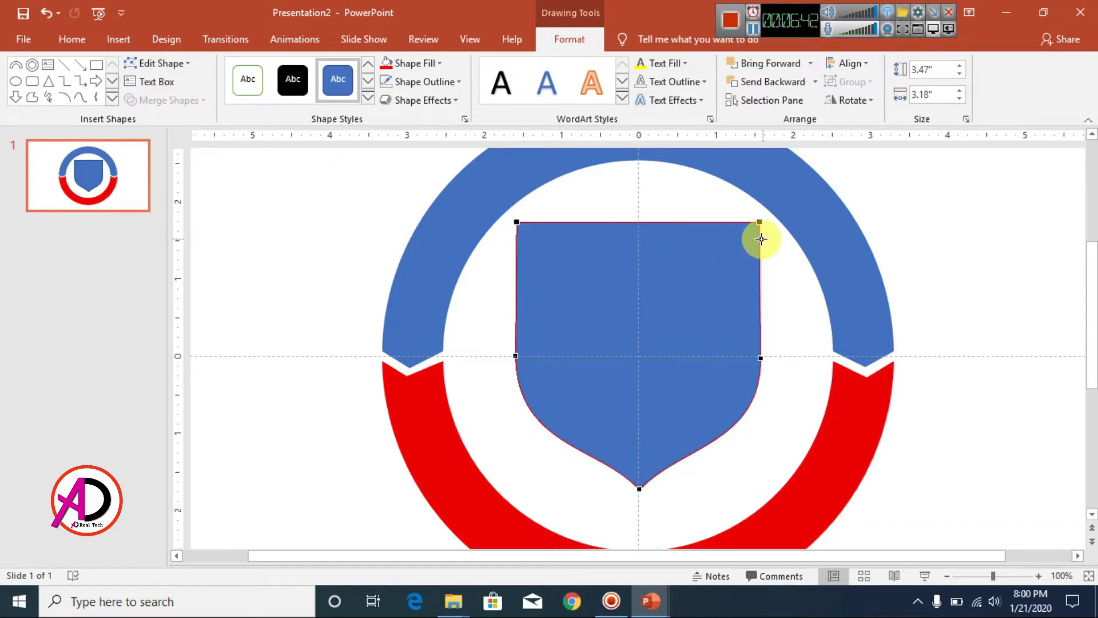
drag(680, 220, 678, 189)
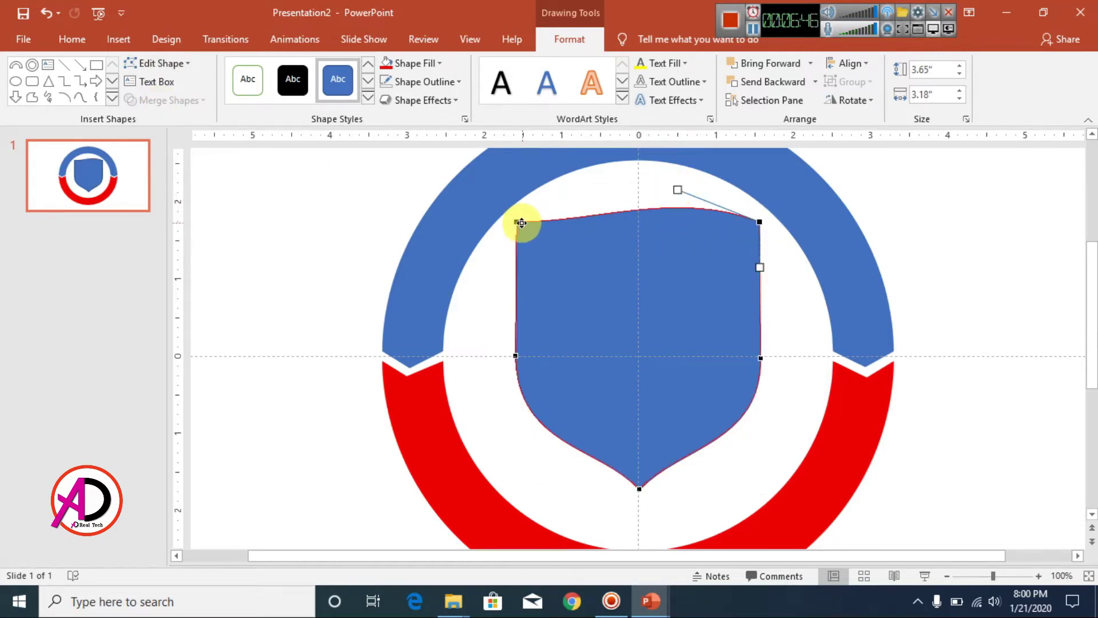
drag(596, 223, 597, 183)
click(759, 220)
drag(677, 190, 680, 182)
click(970, 302)
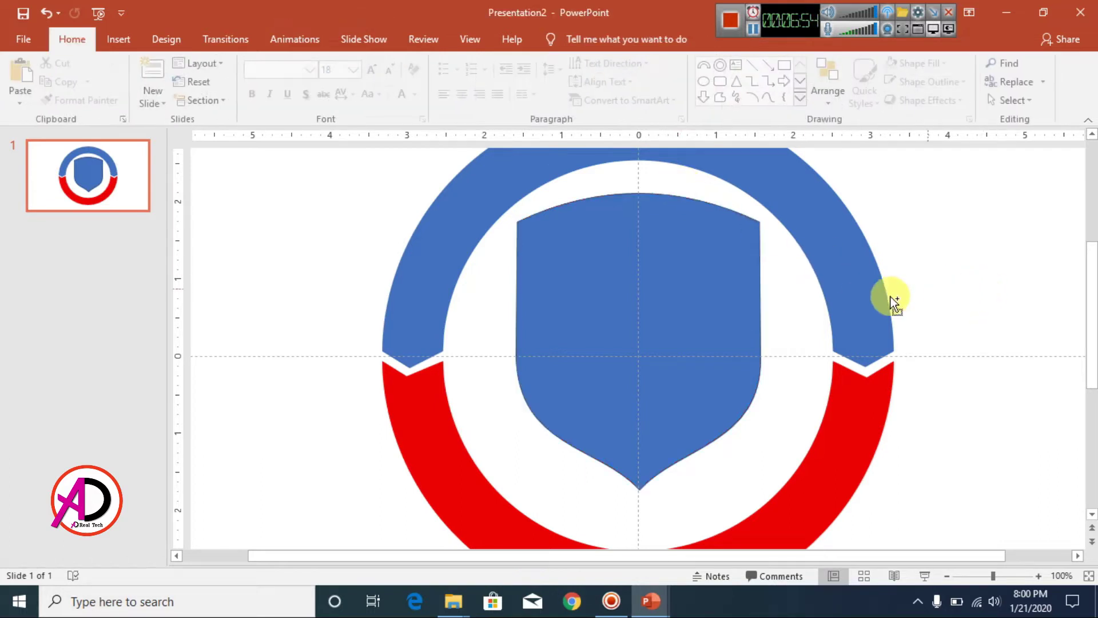
- Nudge the shield slightly lower with the arrow keys so it sits centred in the ring
ctrl+scroll(912, 294, down, 5)
ctrl+scroll(774, 353, up, 2)
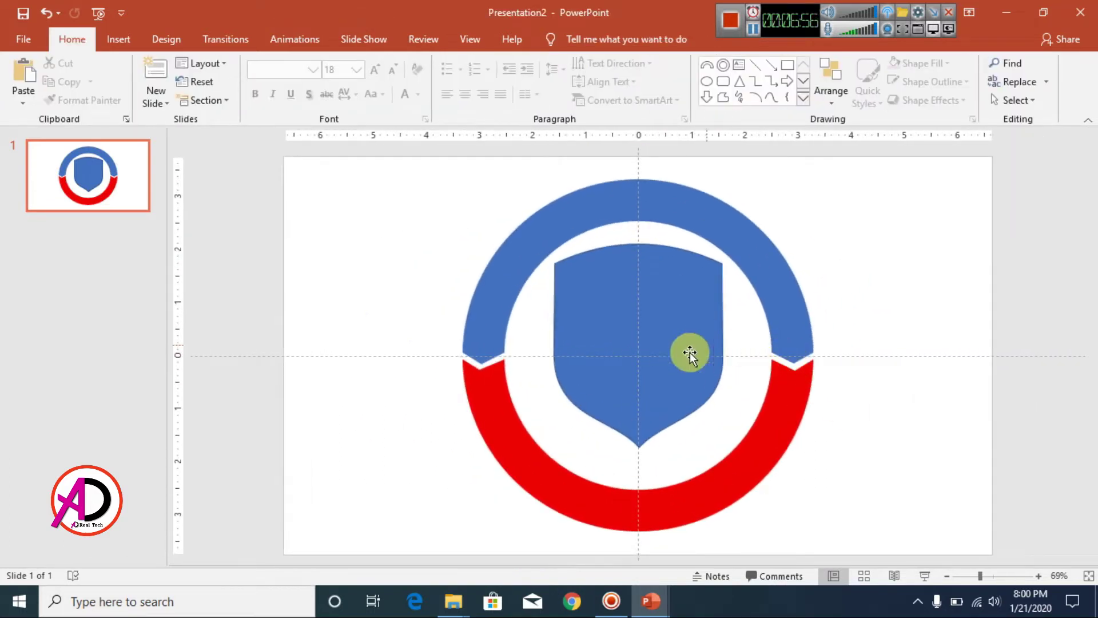
click(678, 347)
key(Down)
key(Down)
key(Down)
key(Down)
key(Down)
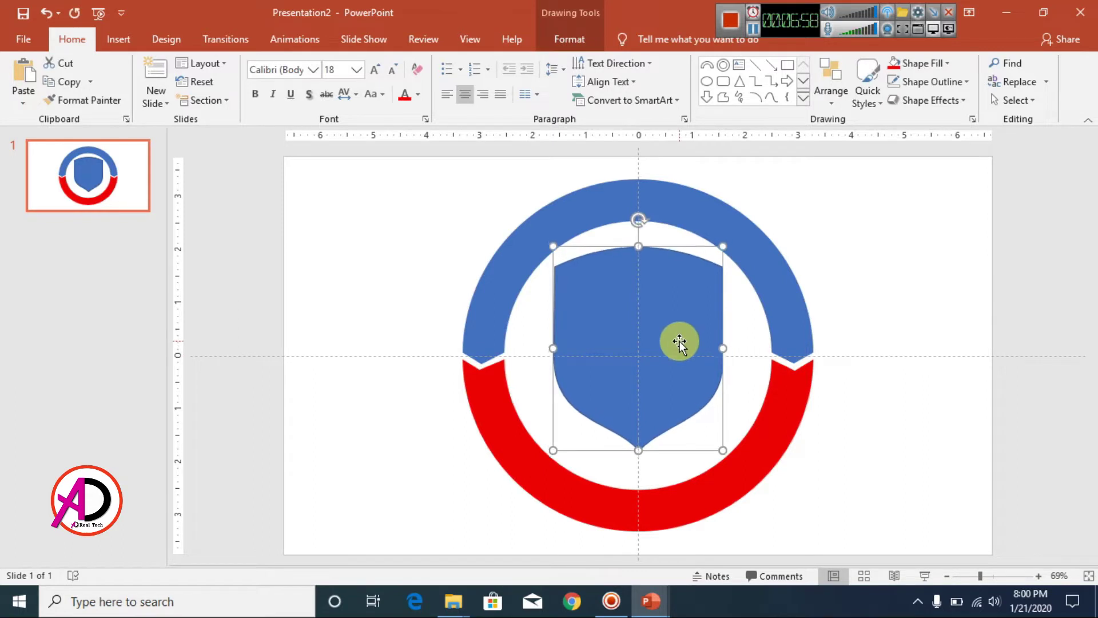
key(Down)
key(Down)
key(Down)
key(Down)
key(Down)
key(Down)
key(Down)
key(Up)
key(Up)
key(Up)
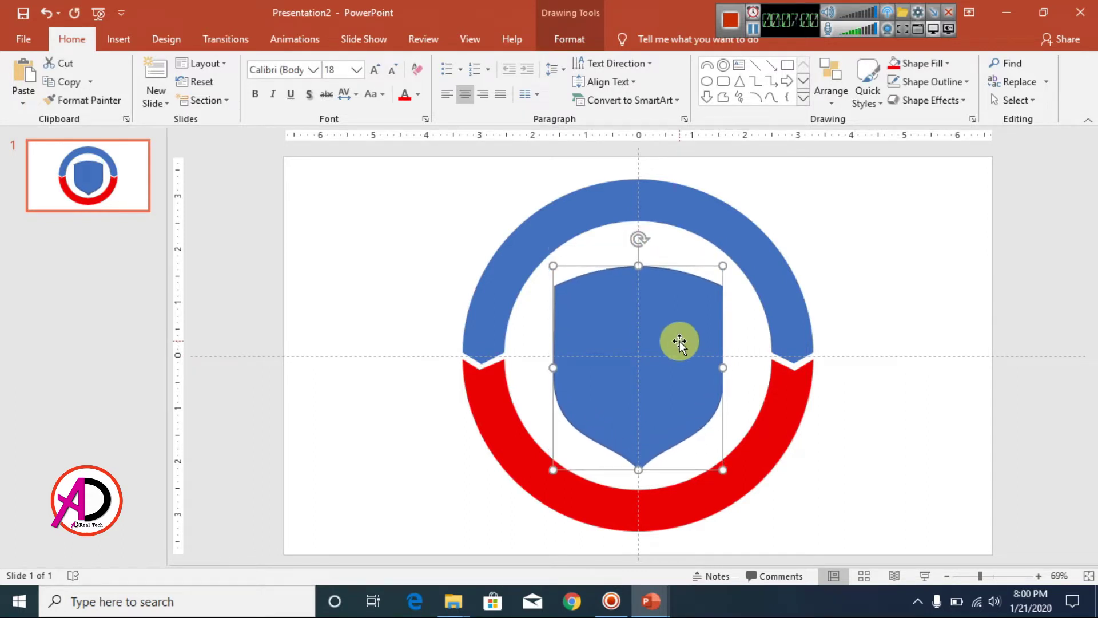
key(Up)
key(Up)
key(Down)
key(Down)
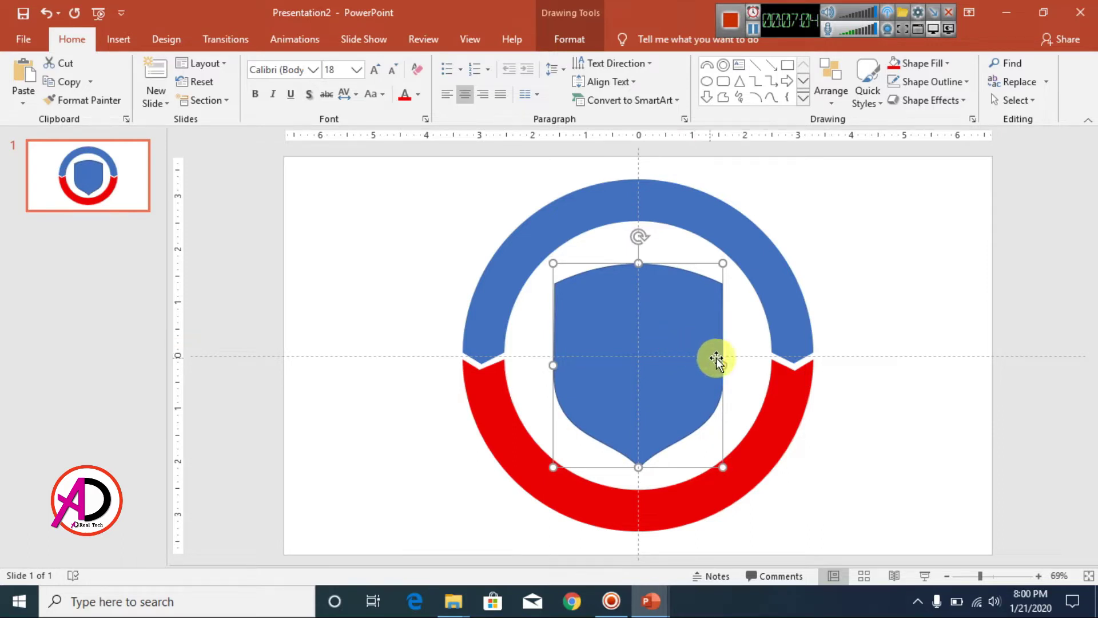
click(826, 311)
ctrl+scroll(804, 340, down, 1)
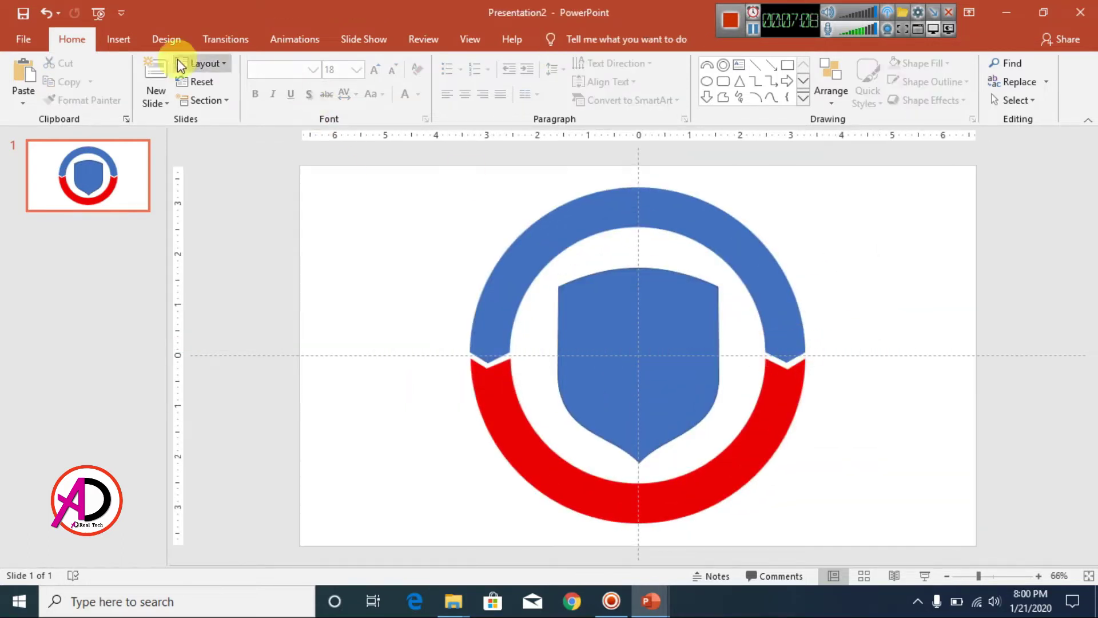
click(120, 40)
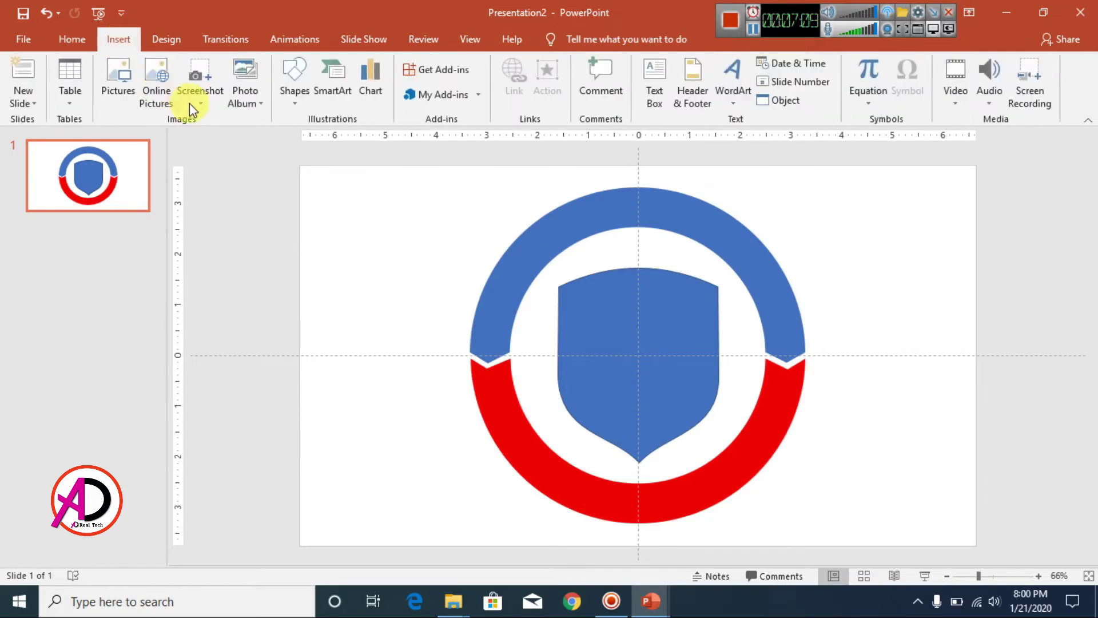
- Draw a thin horizontal rectangle bar across the shield at the ring's middle
key(Escape)
click(305, 99)
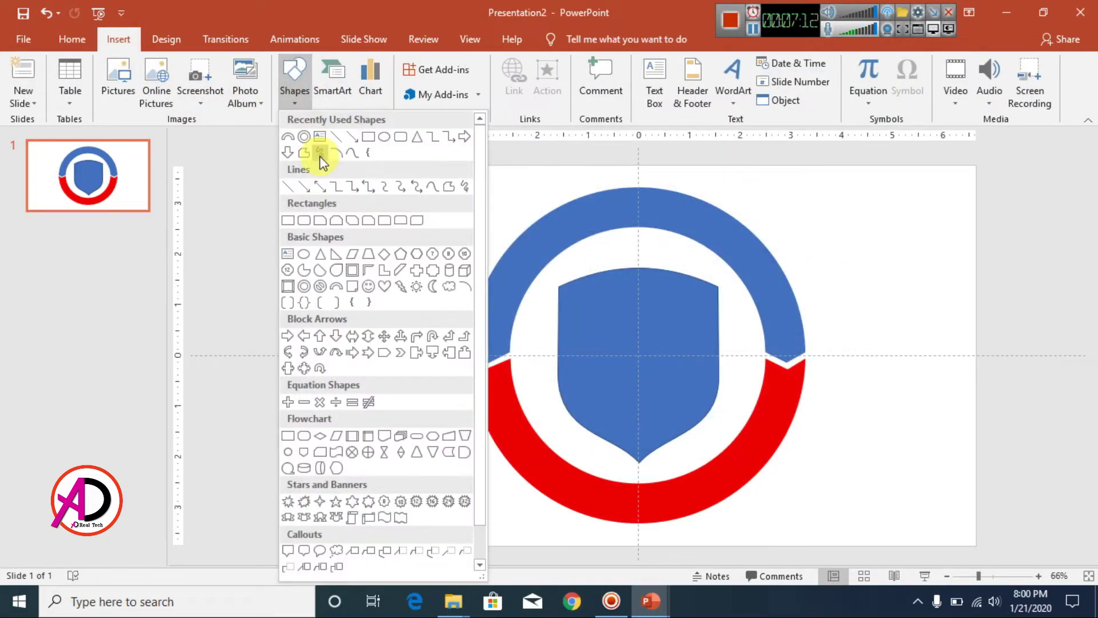
click(368, 137)
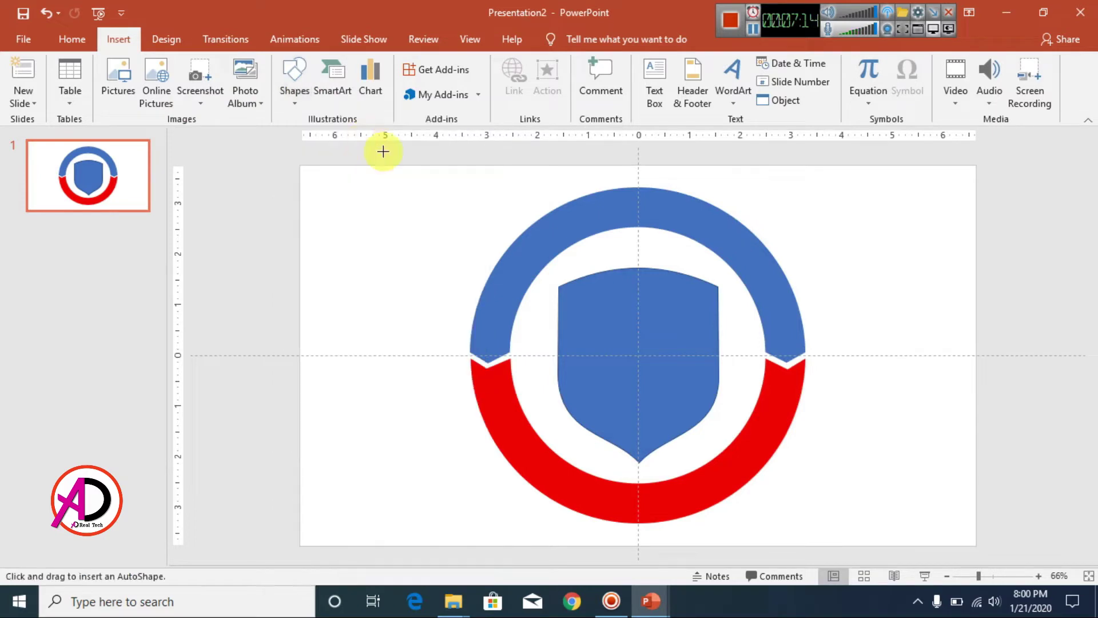
drag(521, 350, 747, 359)
ctrl+scroll(827, 388, up, 4)
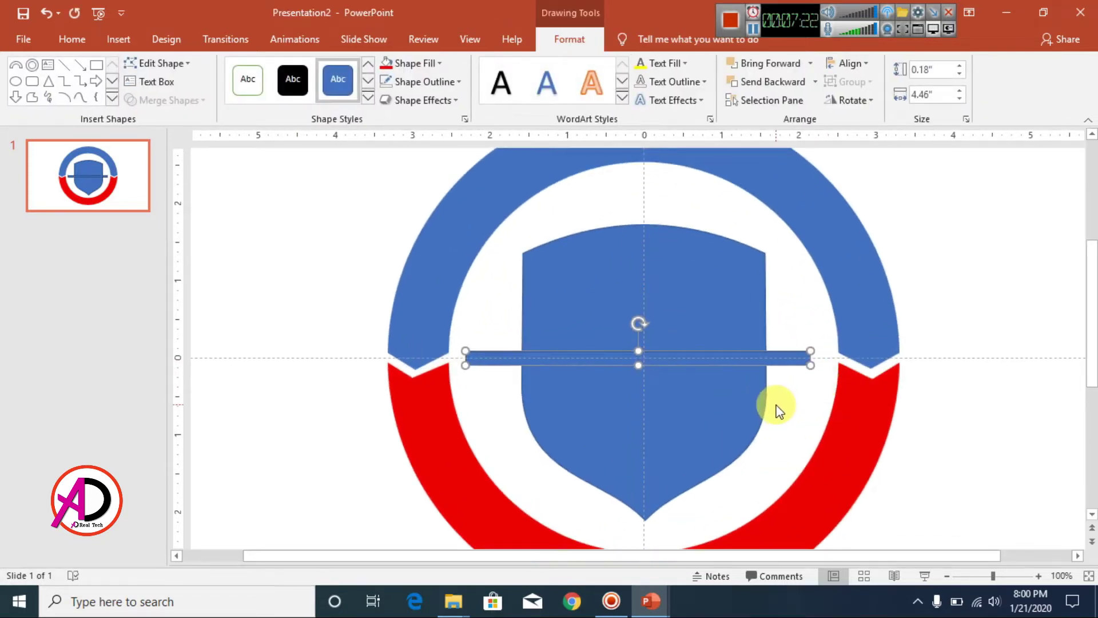
click(97, 64)
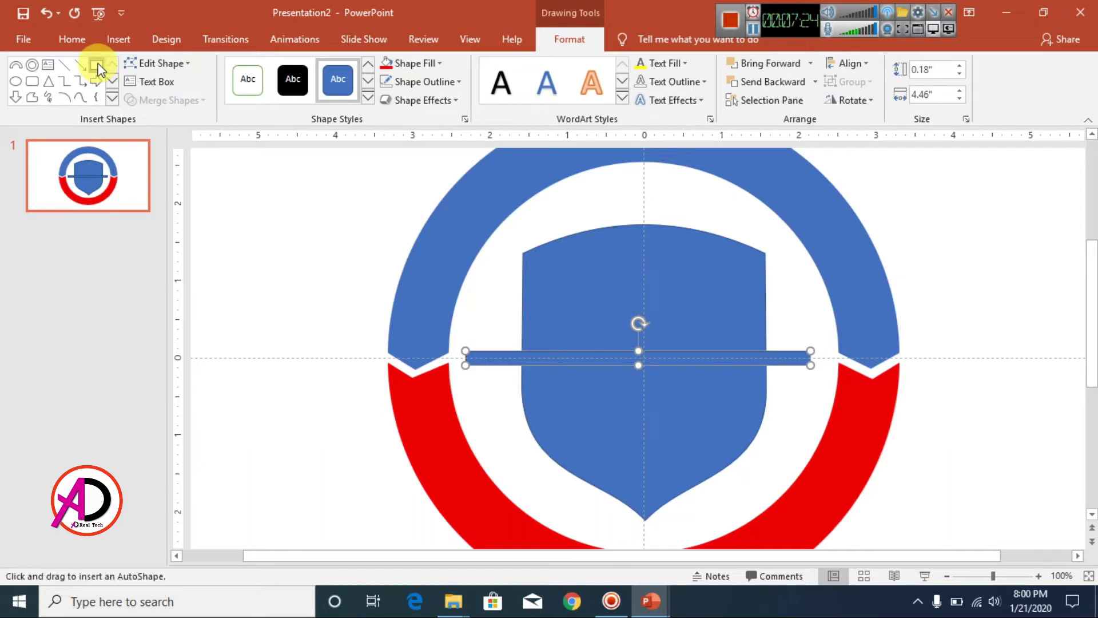
click(1065, 361)
key(ctrl+z)
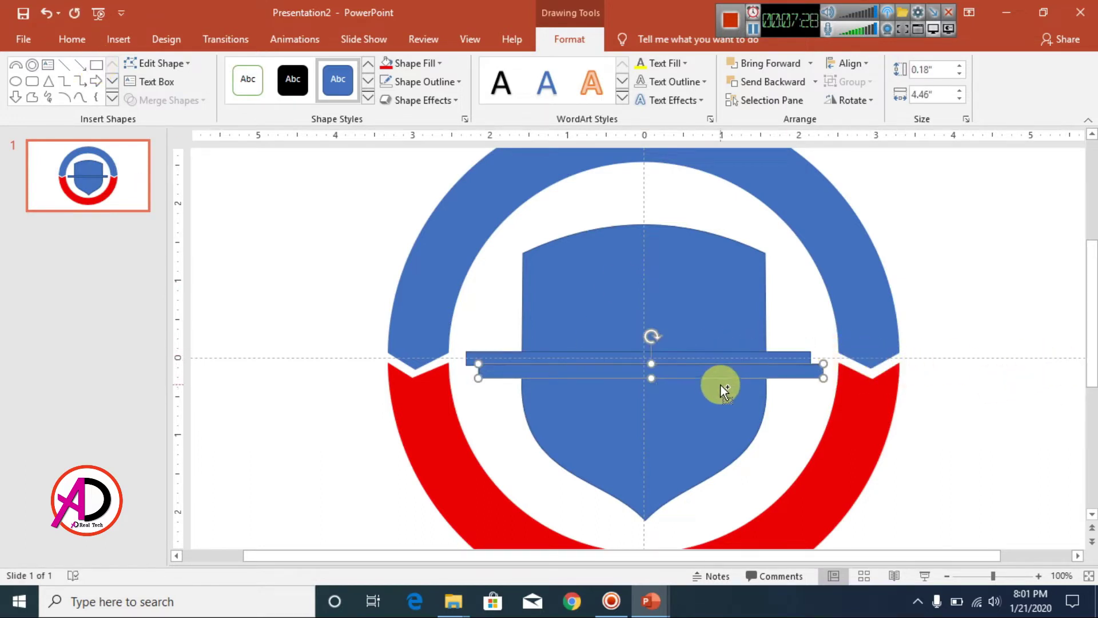
- Duplicate the bar, rotate the copy 90° and position it vertically through the shield's centre
drag(769, 360, 767, 324)
click(858, 103)
click(874, 140)
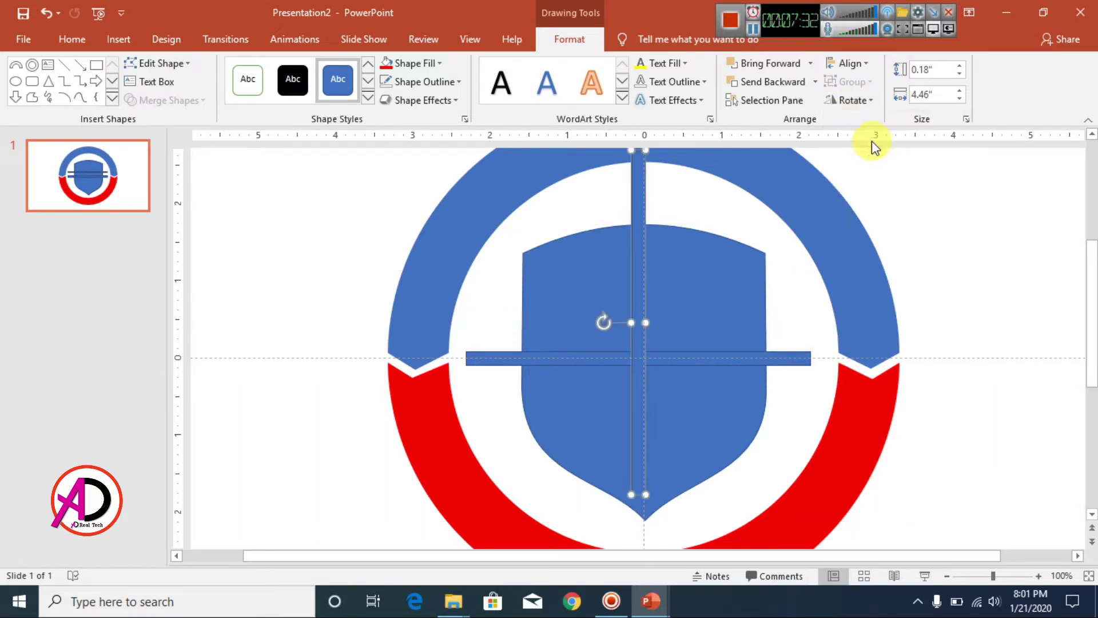
drag(643, 218, 646, 262)
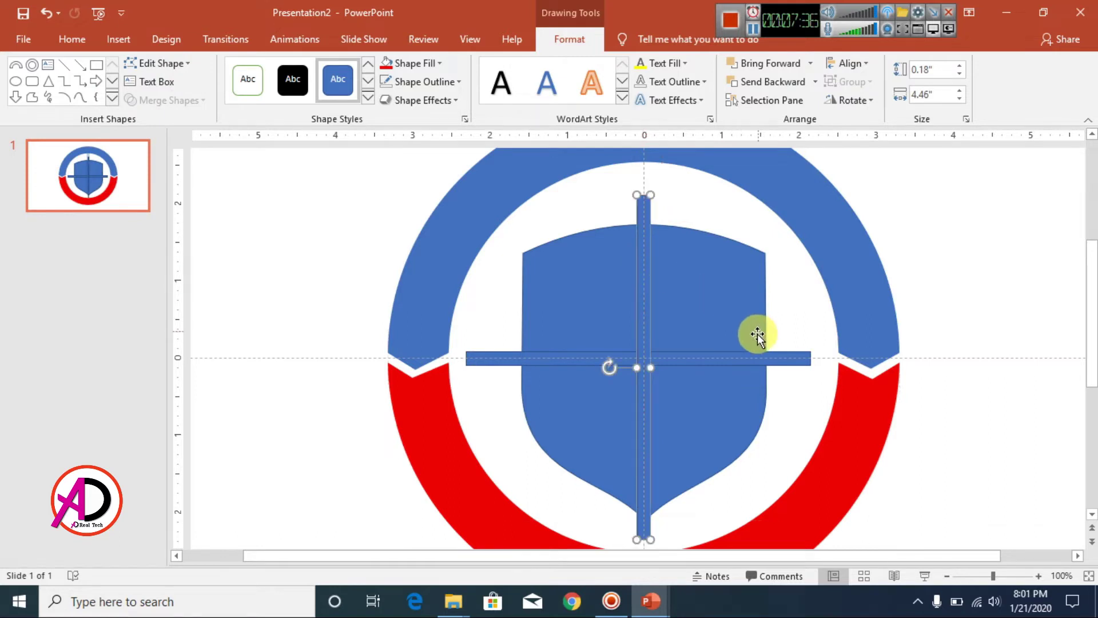
scroll(778, 369, down, 3)
click(890, 368)
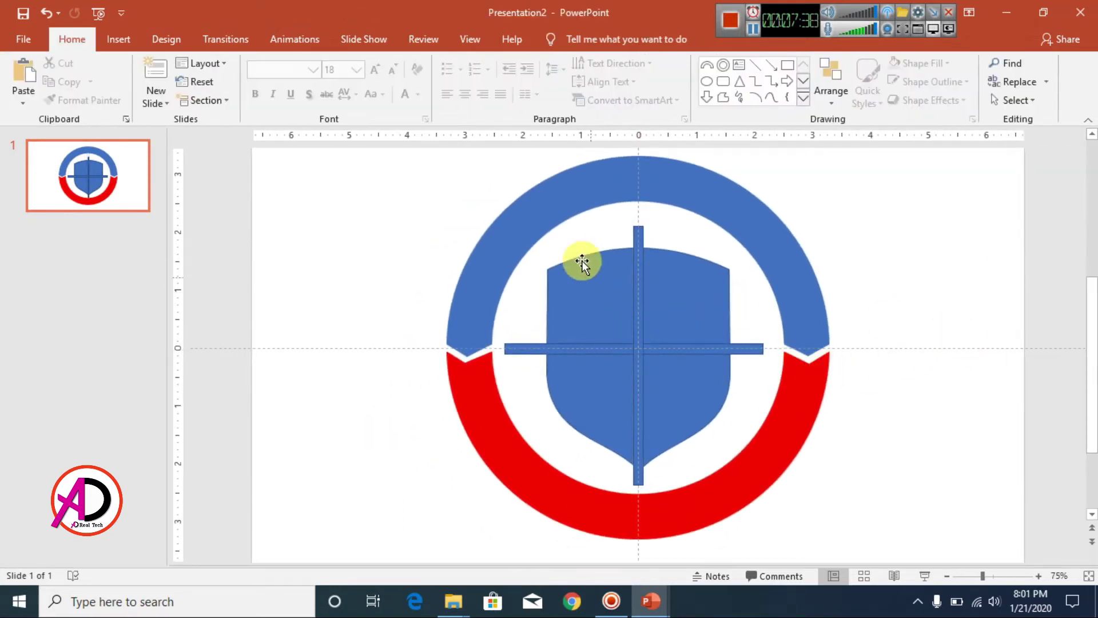
- Select the shield and both bars and apply Merge Shapes > Fragment
click(592, 289)
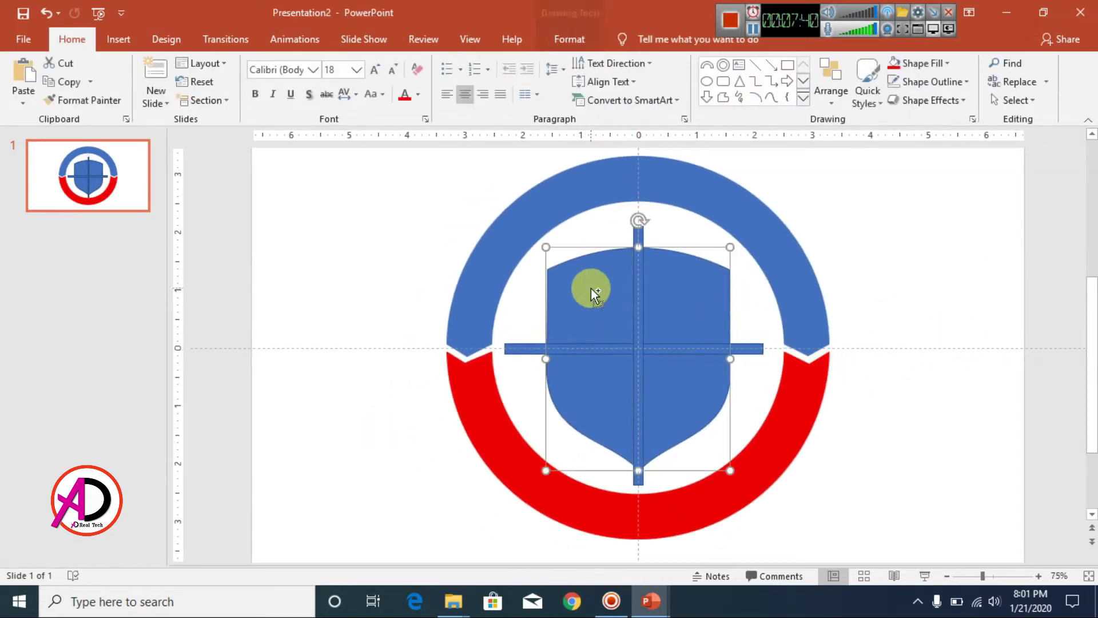
shift+click(640, 281)
shift+click(755, 349)
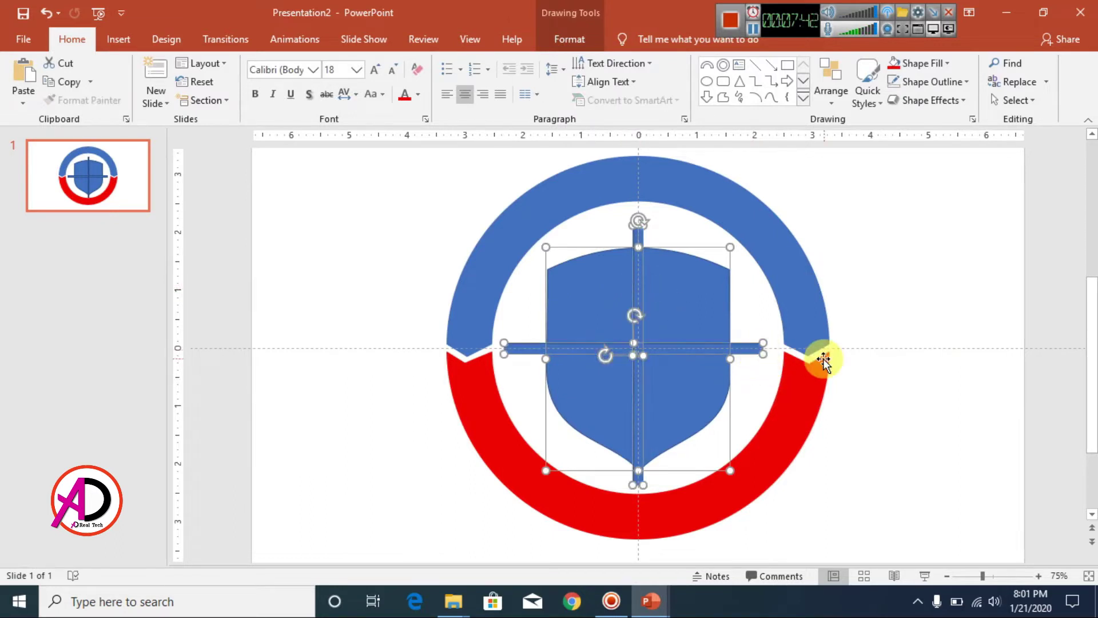
click(581, 38)
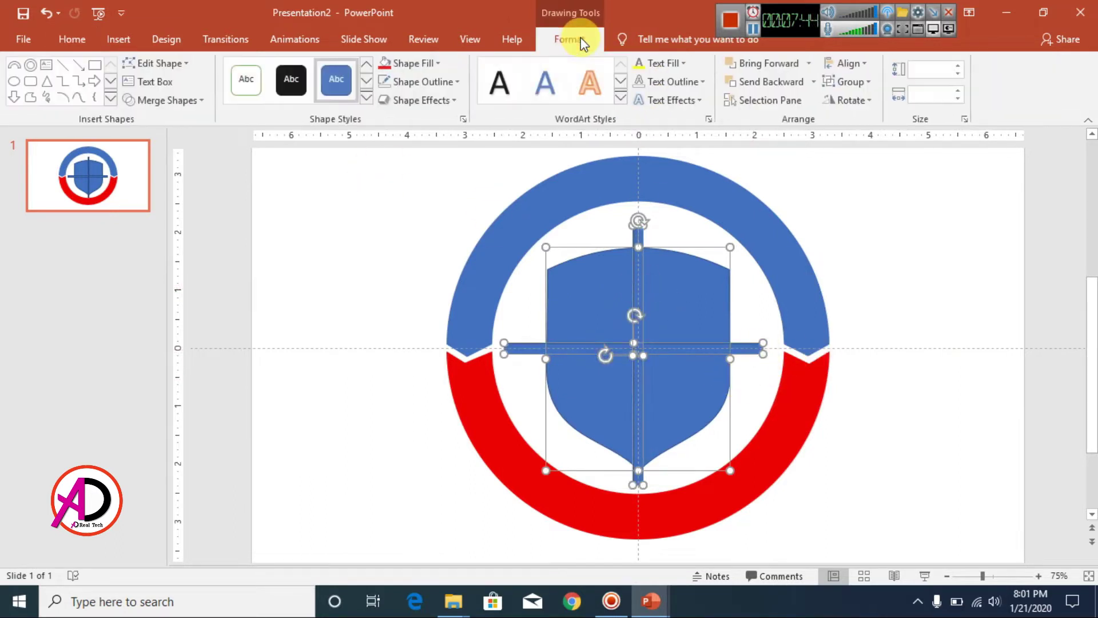
click(190, 101)
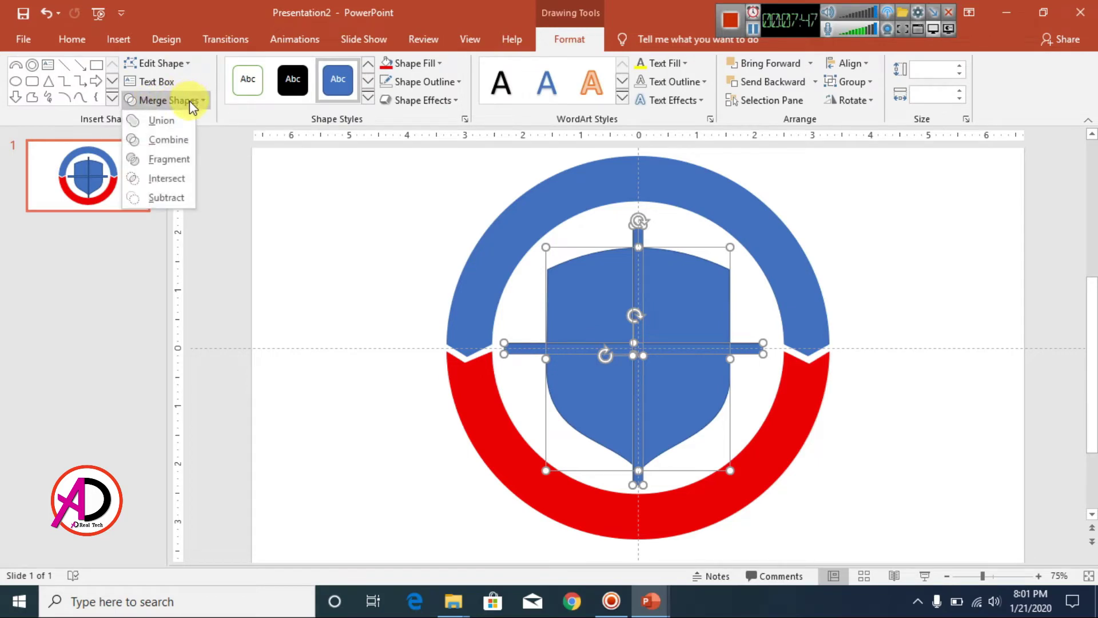
click(154, 162)
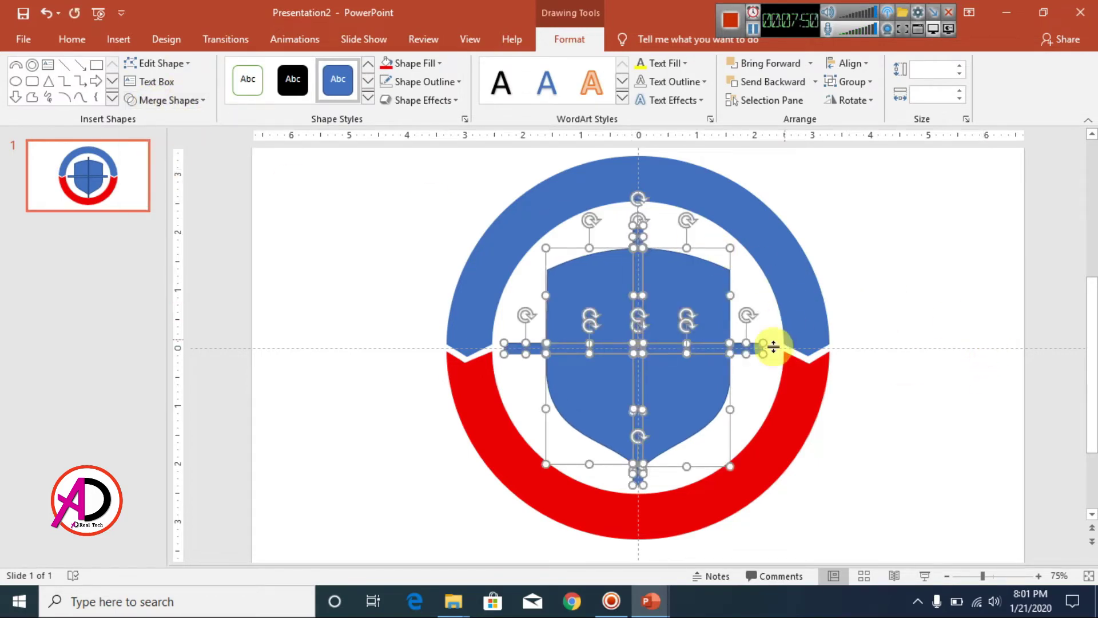
click(929, 328)
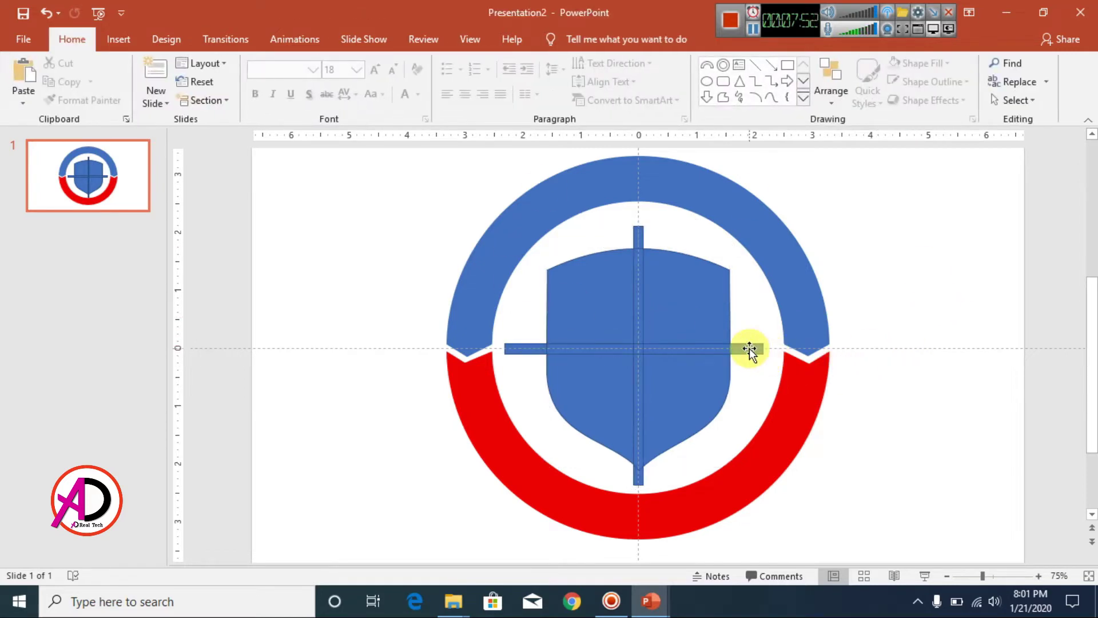
- Delete every horizontal and vertical bar fragment, including the stub below the shield
key(Delete)
click(694, 348)
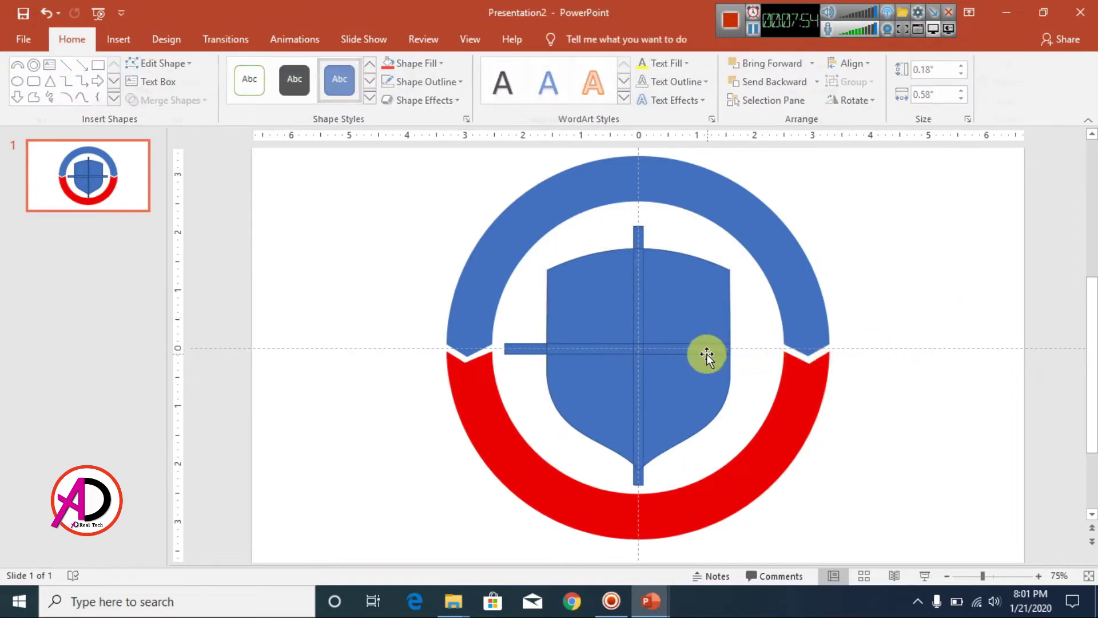
key(Delete)
click(640, 348)
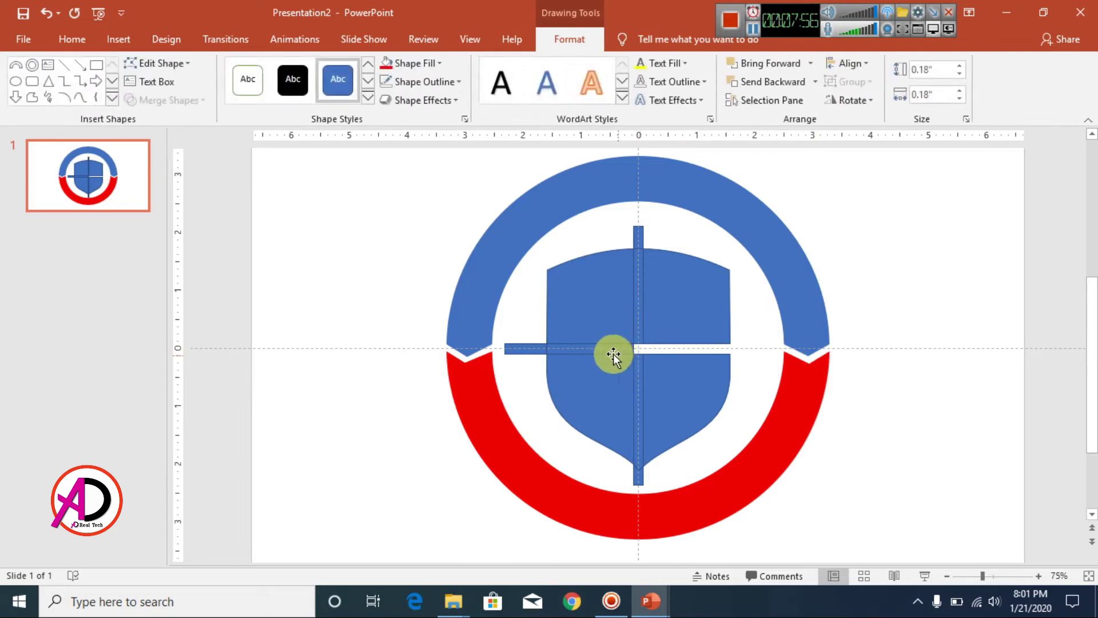
click(520, 350)
key(Delete)
click(639, 298)
key(Delete)
click(641, 303)
key(Delete)
click(640, 445)
key(Delete)
click(640, 478)
key(Delete)
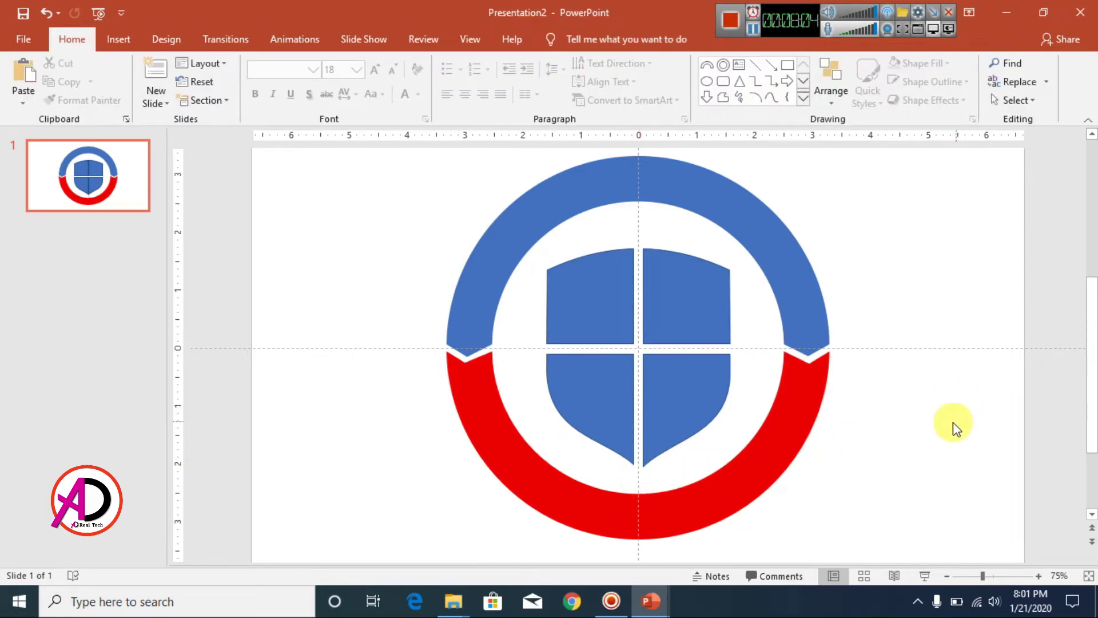
scroll(945, 426, up, 5)
scroll(945, 425, down, 7)
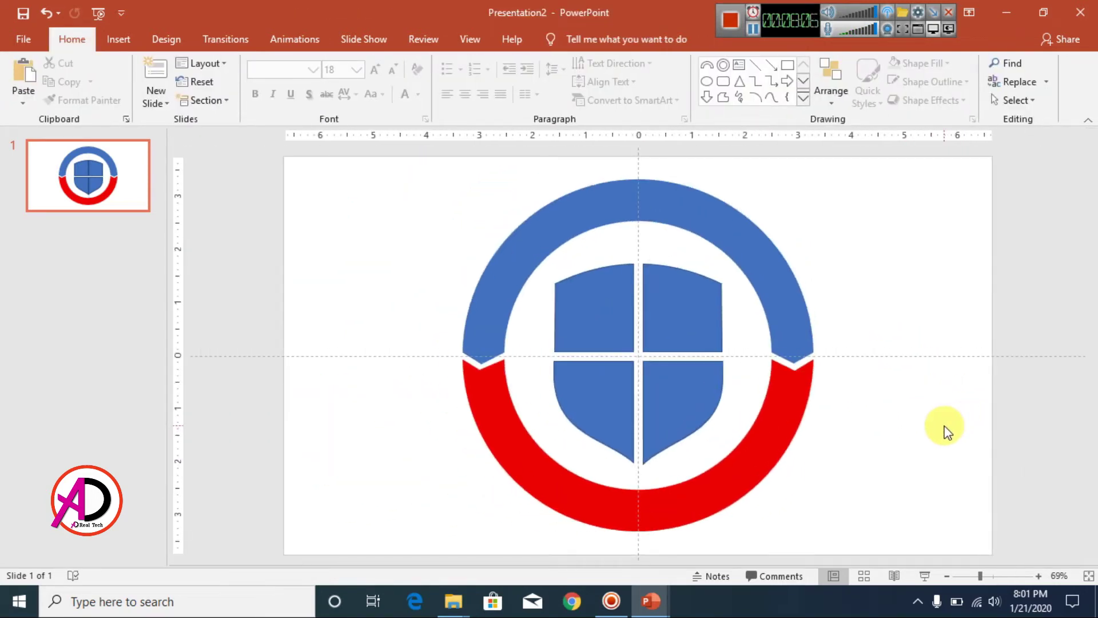
scroll(944, 426, up, 6)
scroll(943, 426, down, 6)
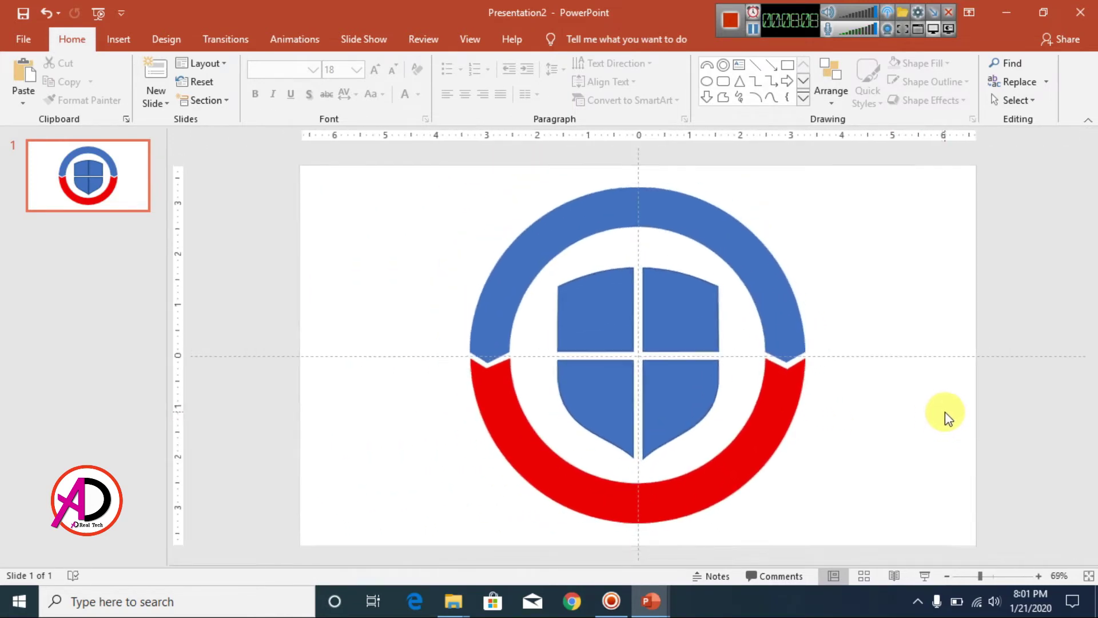
scroll(944, 412, up, 2)
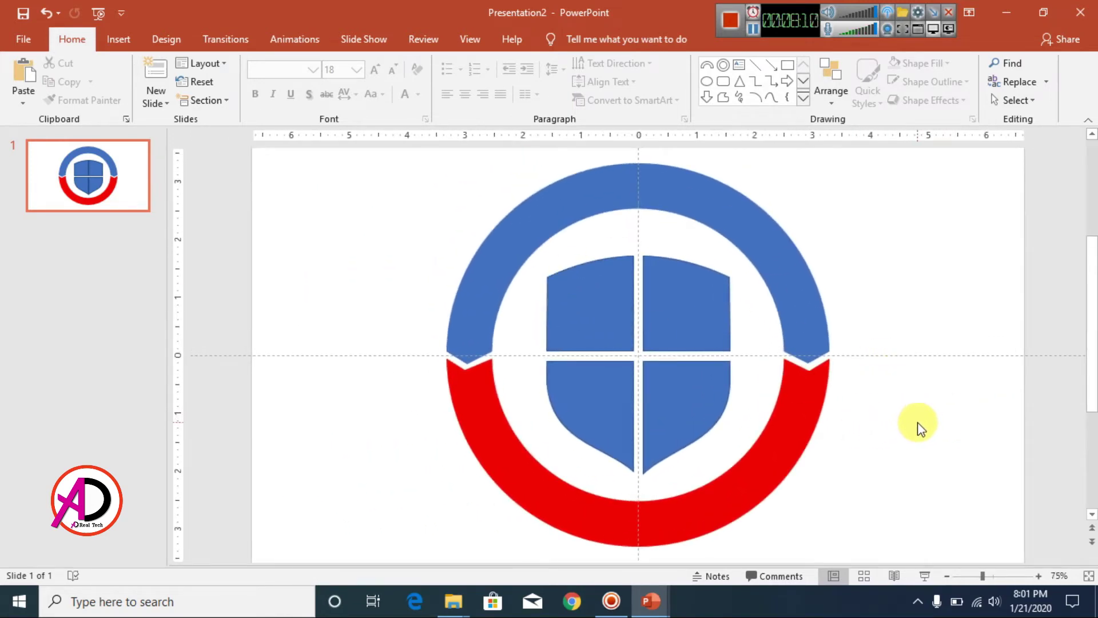
scroll(918, 426, up, 3)
drag(715, 303, 772, 269)
key(ctrl+z)
drag(581, 349, 556, 289)
key(ctrl+z)
drag(601, 399, 578, 425)
key(ctrl+z)
drag(727, 433, 763, 428)
key(ctrl+z)
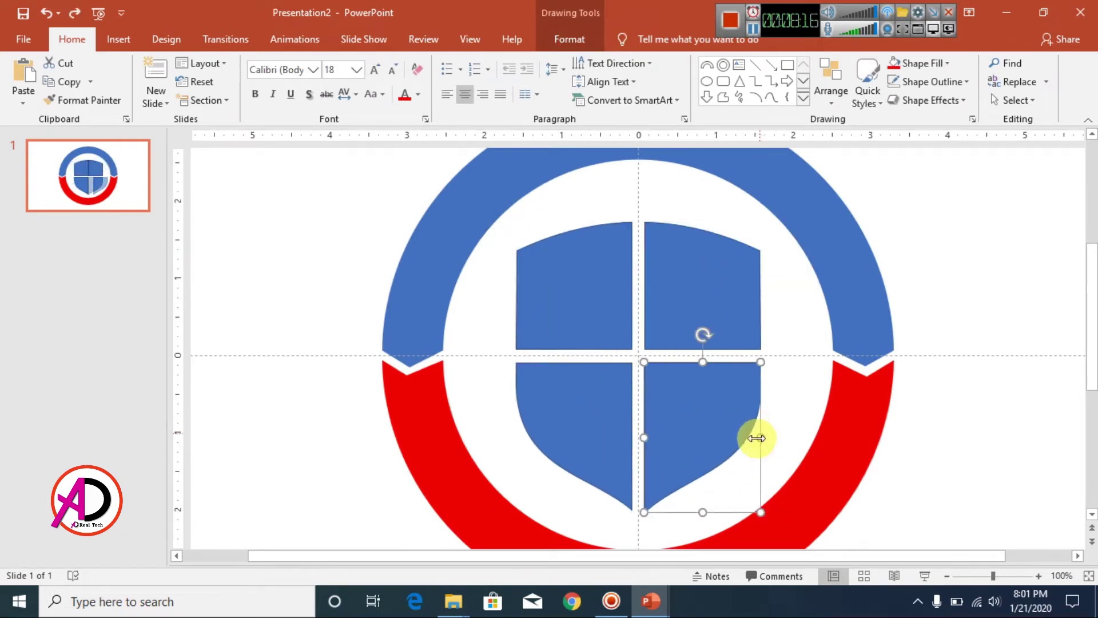
click(1032, 252)
scroll(689, 355, down, 4)
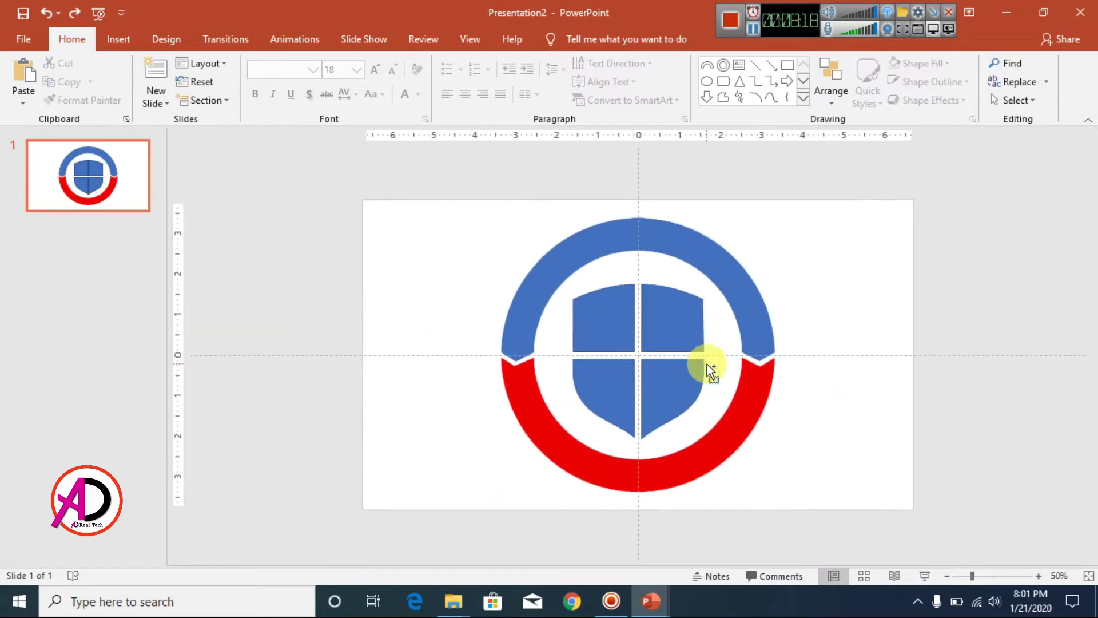
scroll(621, 367, up, 1)
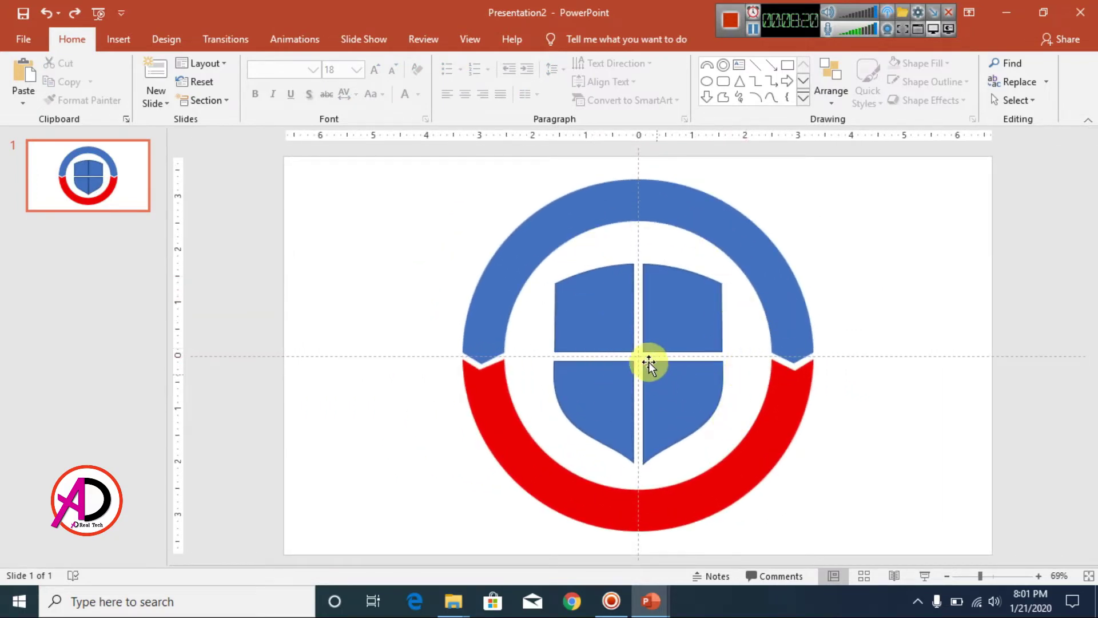
- Fill the upper-left quarter yellow with no outline, then fill the lower-right quarter yellow
click(588, 309)
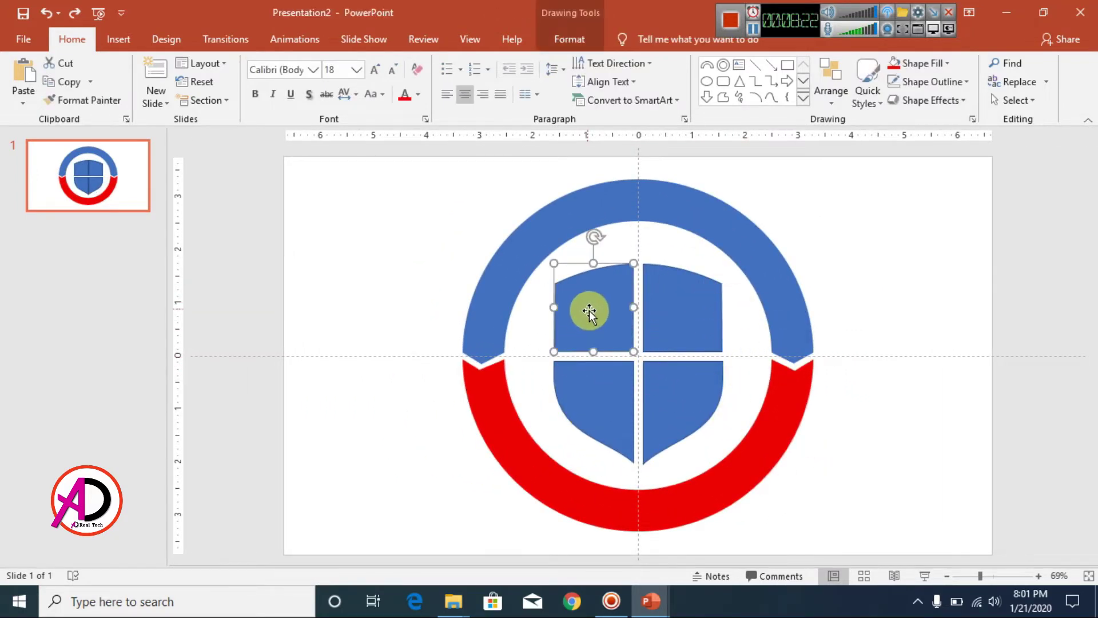
click(567, 39)
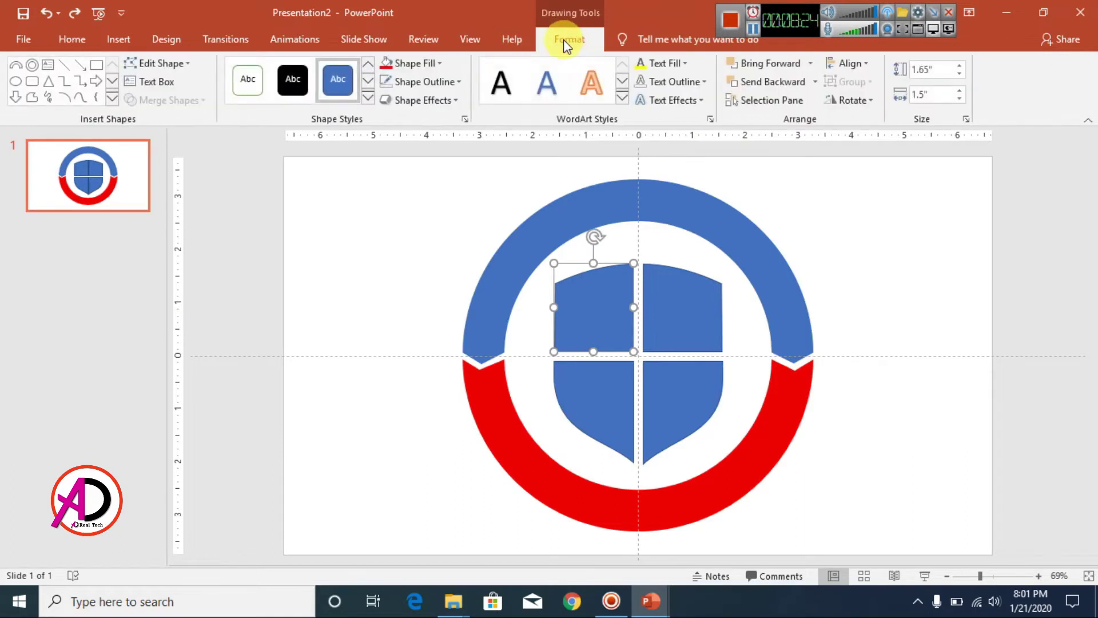
click(425, 63)
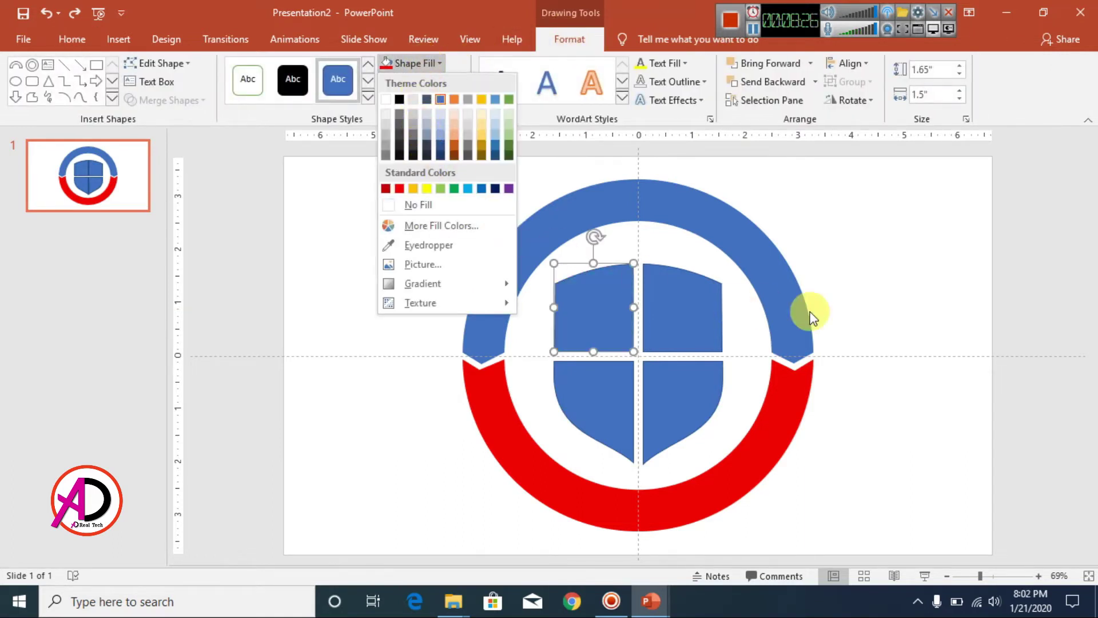
click(428, 189)
click(434, 81)
click(424, 221)
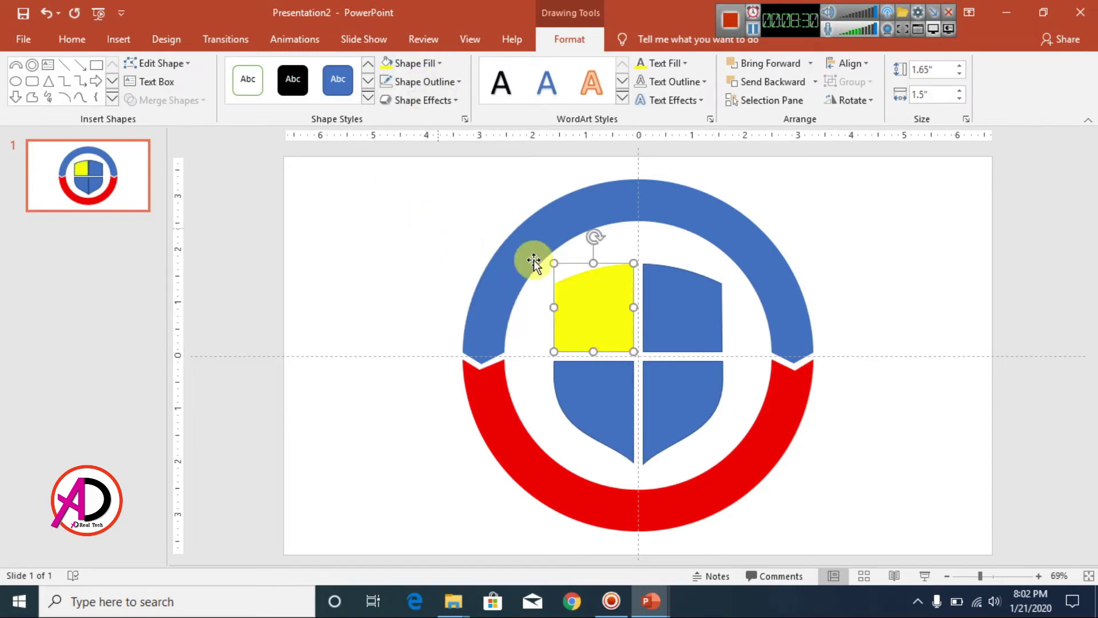
click(670, 399)
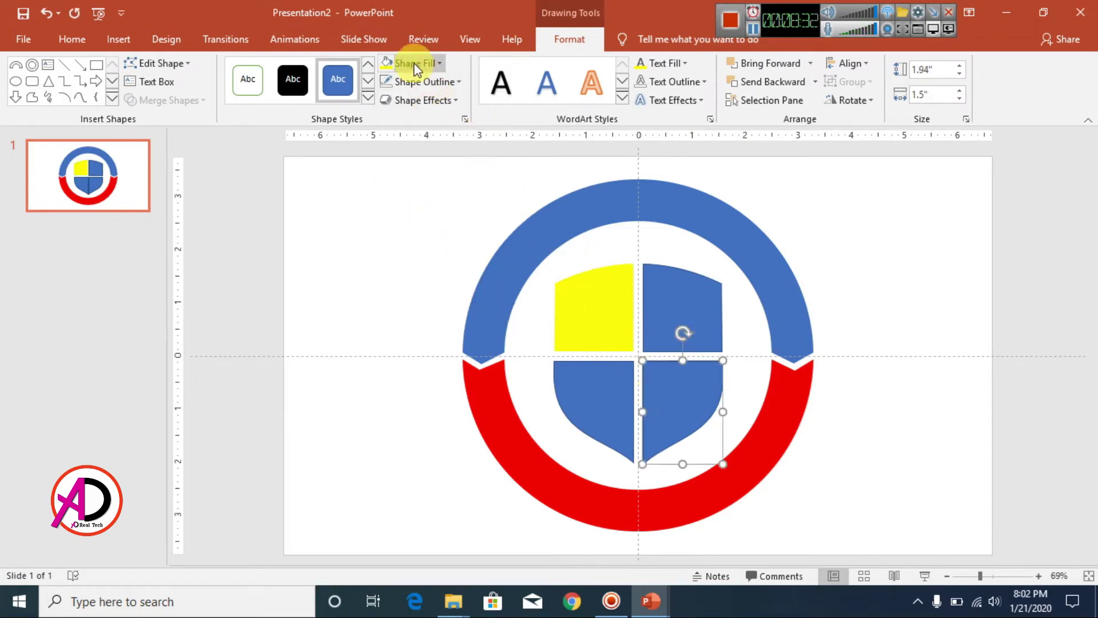
click(388, 64)
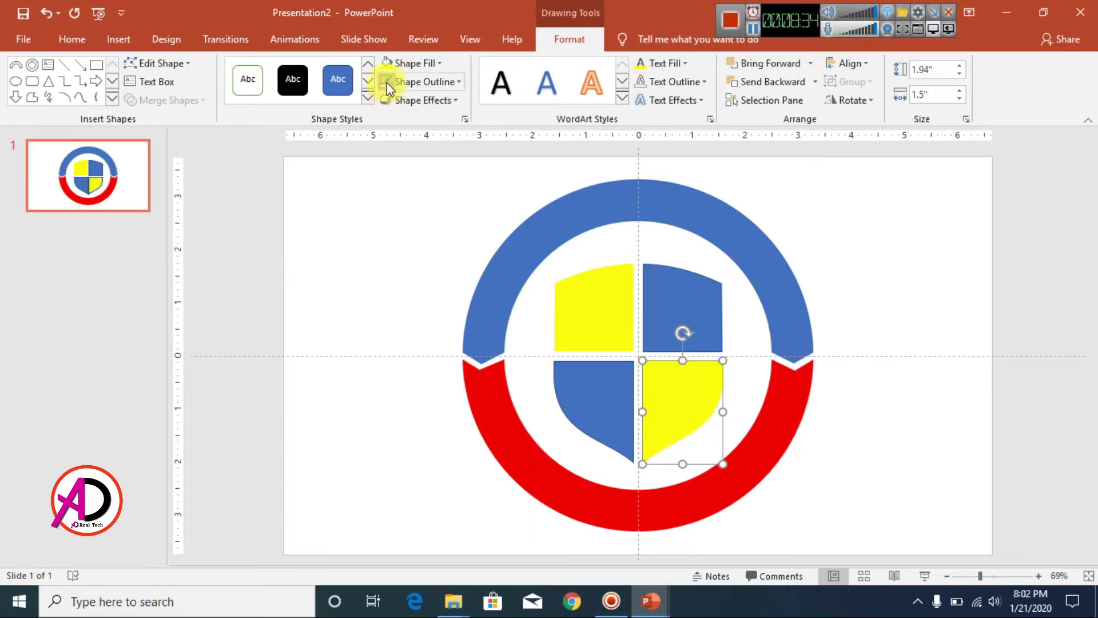
- Fill the lower-left and upper-right quarters red, each with no outline
click(589, 380)
click(414, 62)
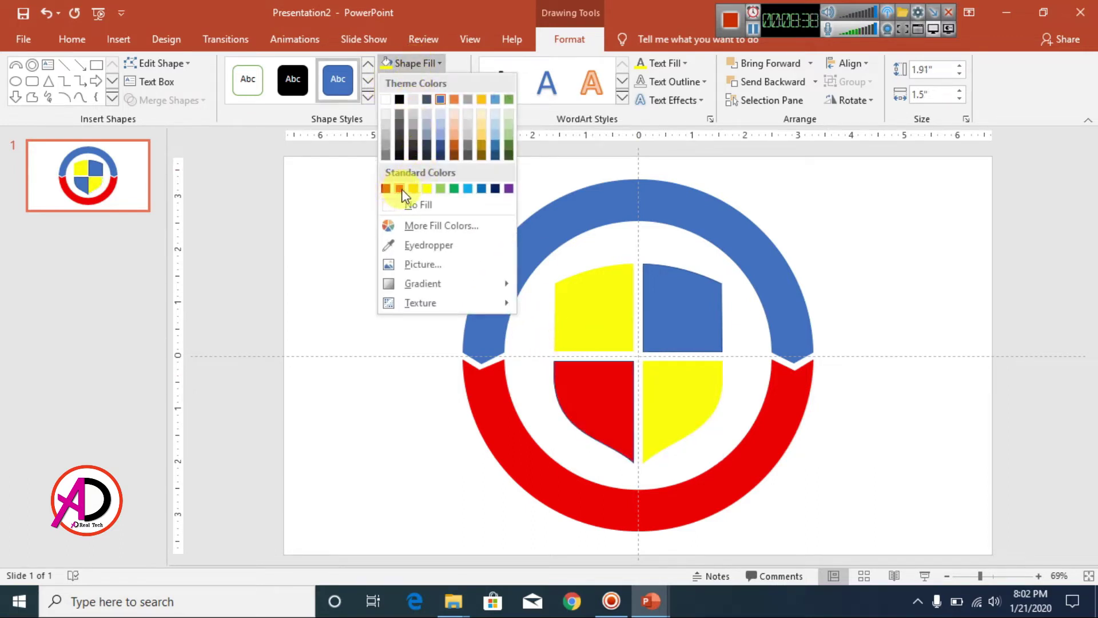
click(400, 188)
click(422, 82)
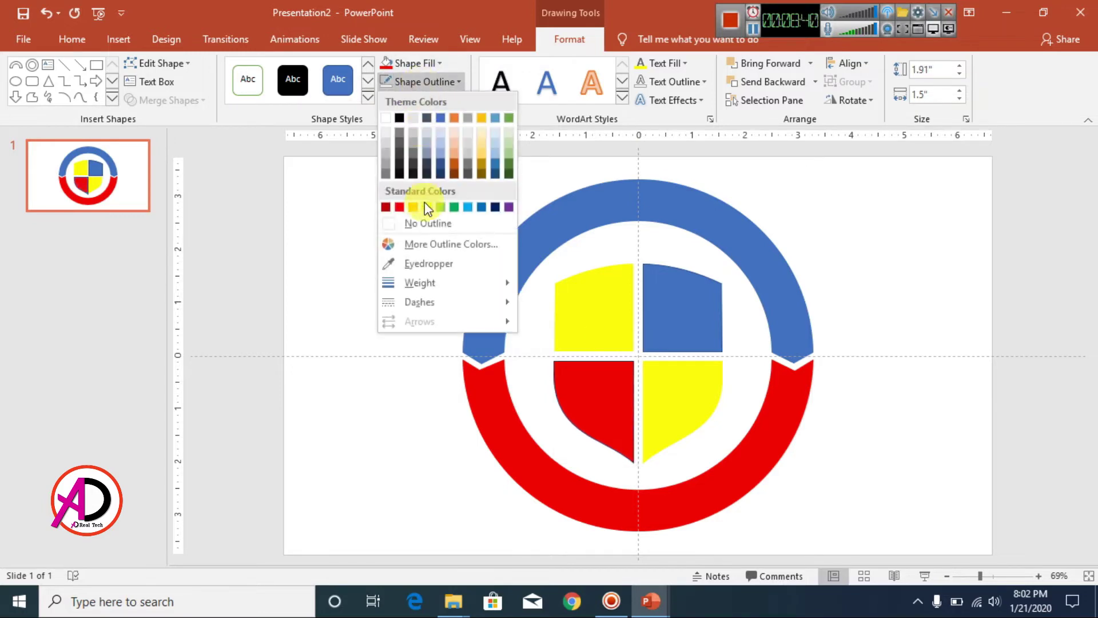
click(428, 223)
click(647, 264)
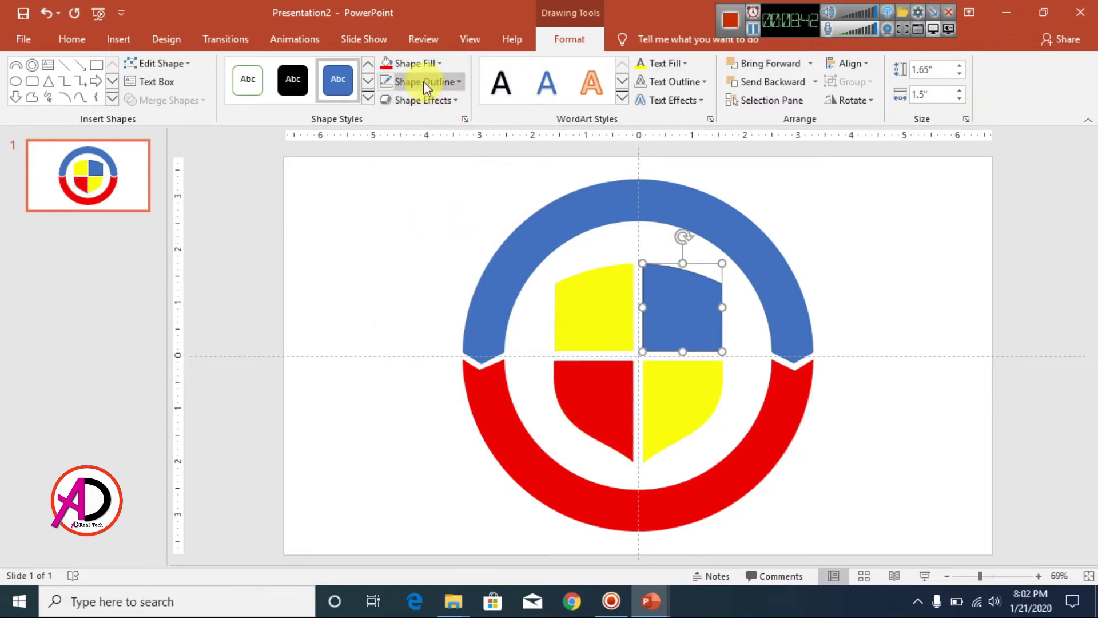
click(417, 63)
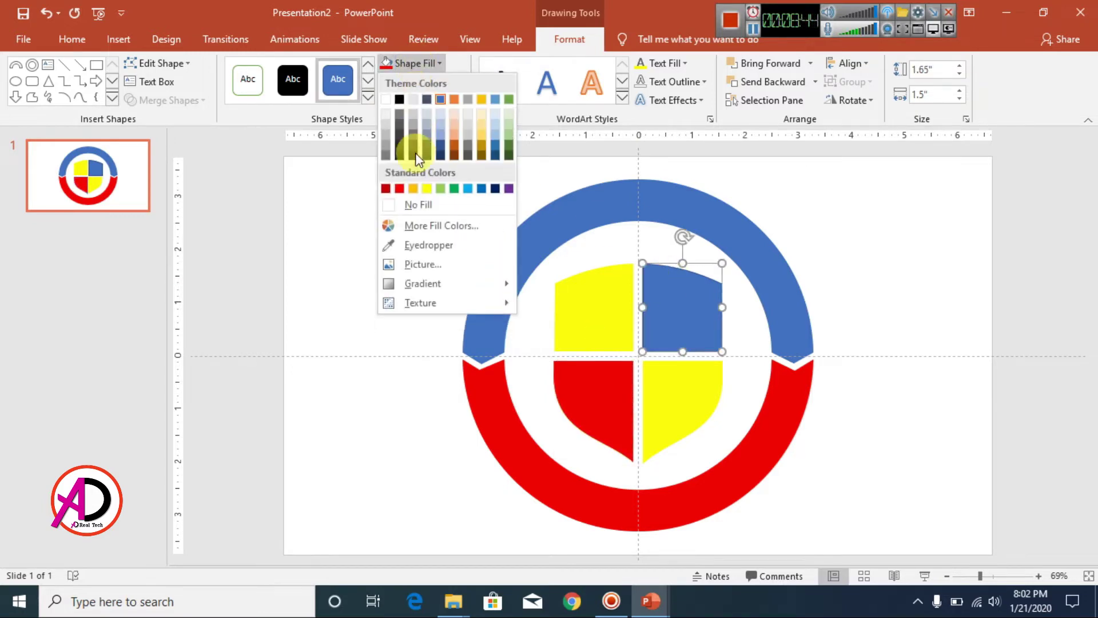
click(399, 190)
click(419, 81)
click(434, 223)
click(853, 283)
scroll(852, 286, down, 1)
scroll(743, 324, up, 1)
scroll(856, 345, up, 3)
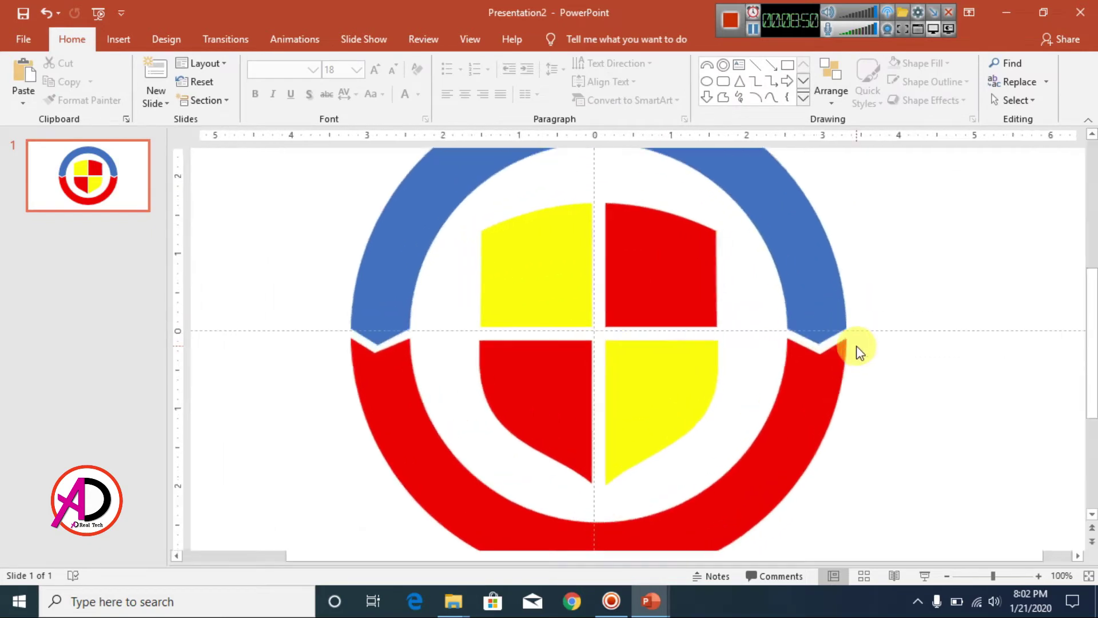
scroll(856, 345, down, 3)
- Select all four yellow and red shield quarters and group them via the right-click menu
click(695, 318)
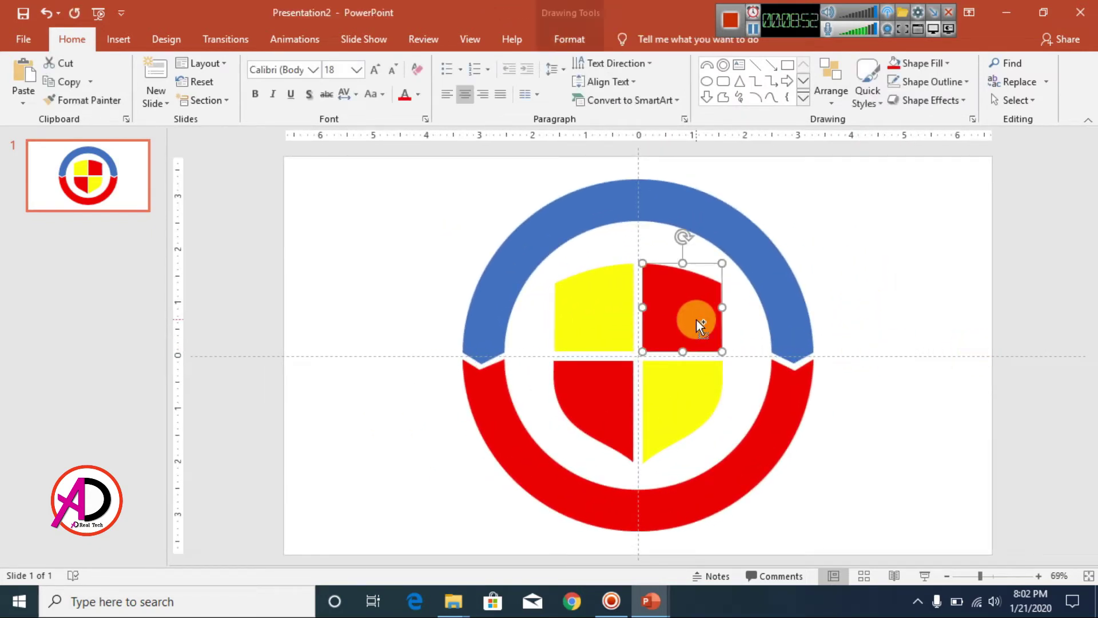
shift+click(604, 306)
shift+click(597, 389)
shift+click(699, 407)
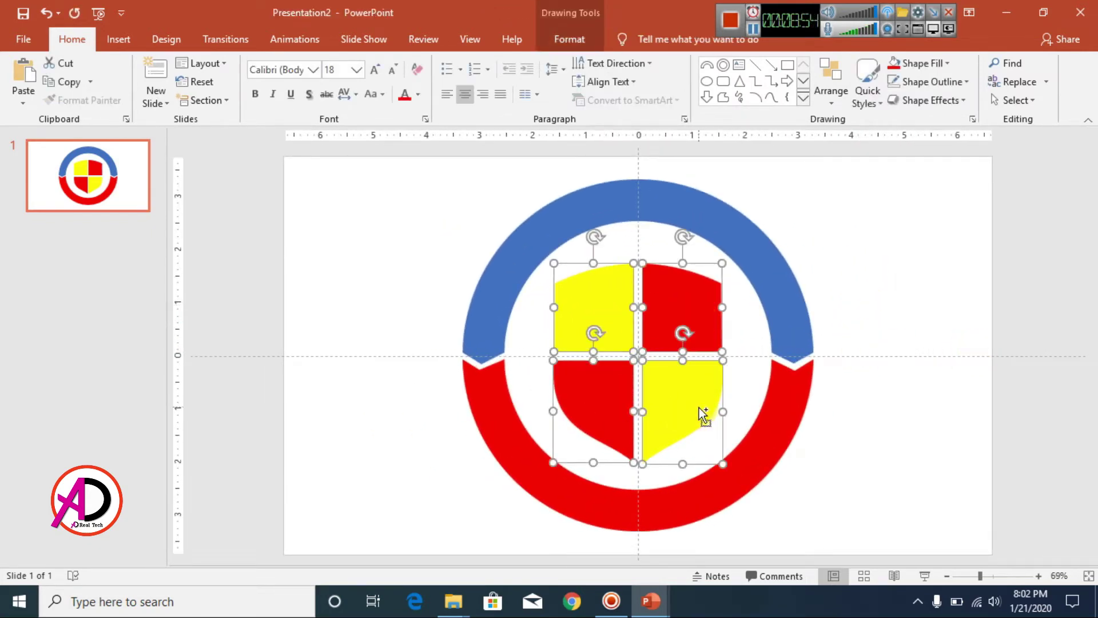
right_click(685, 382)
mouse_move(744, 209)
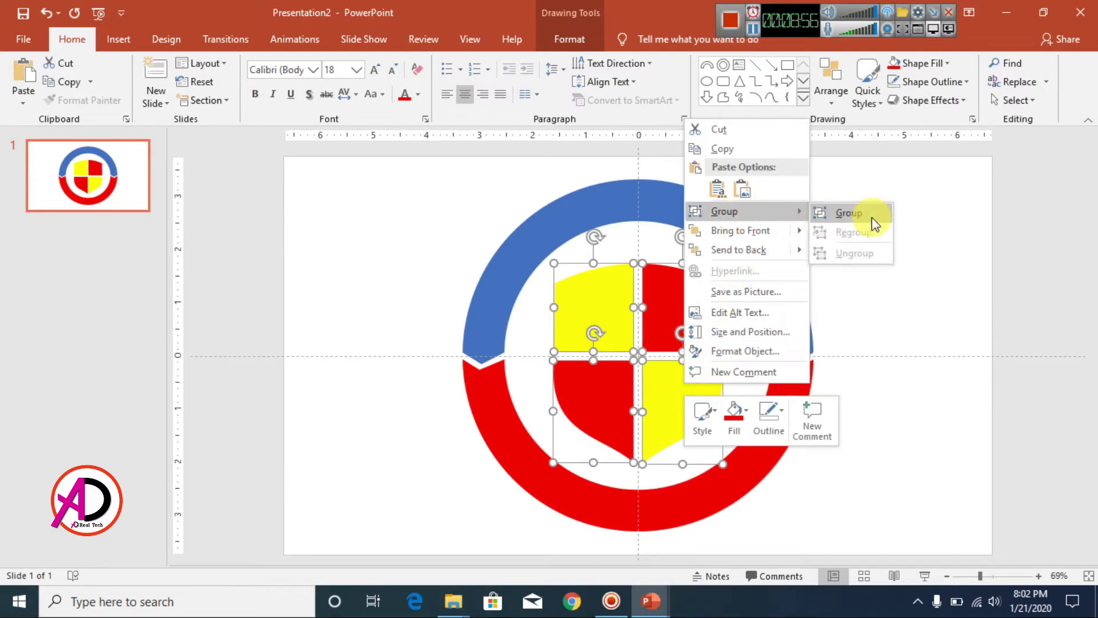
click(849, 213)
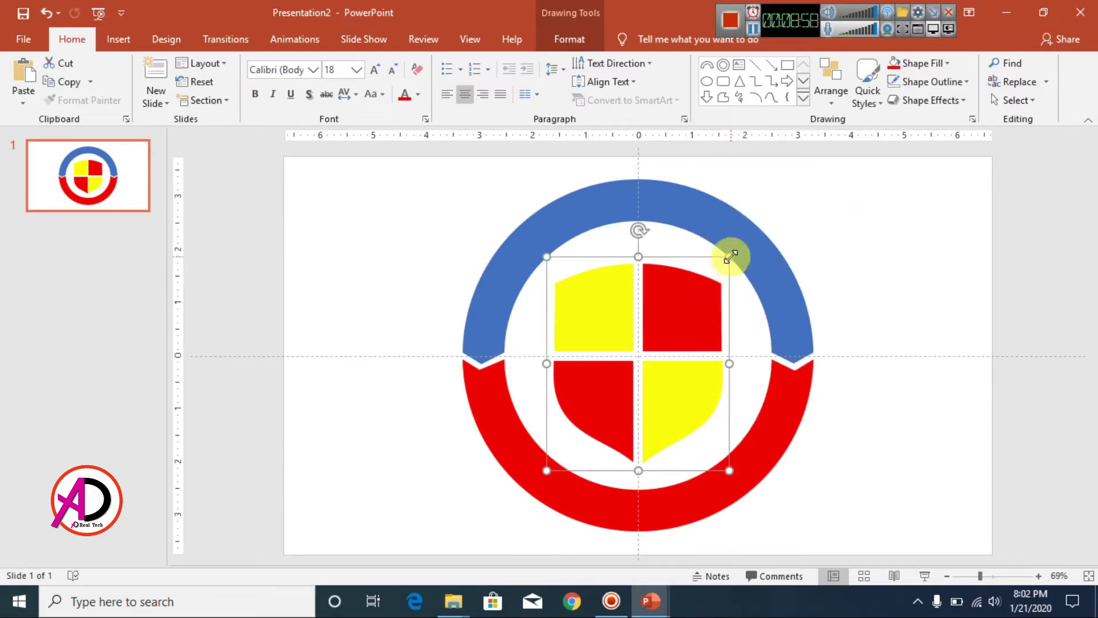